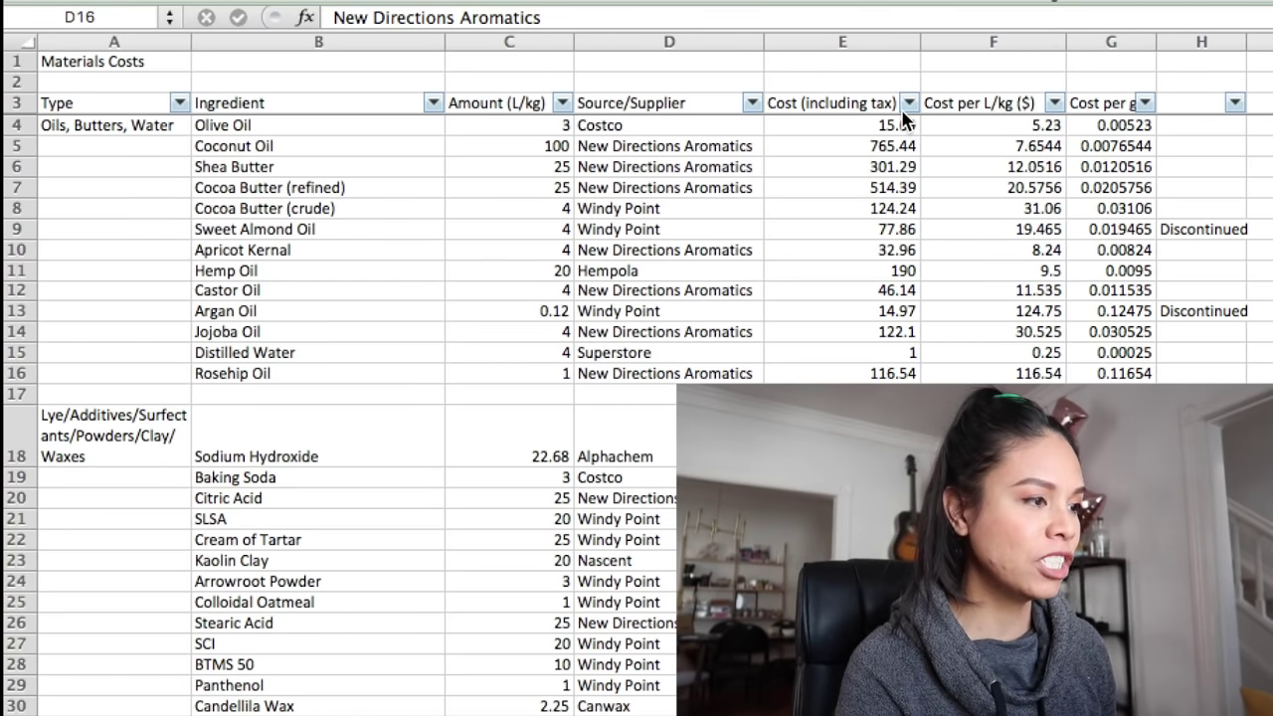
pyautogui.scroll(-2, 656, 259)
pyautogui.scroll(2, 656, 261)
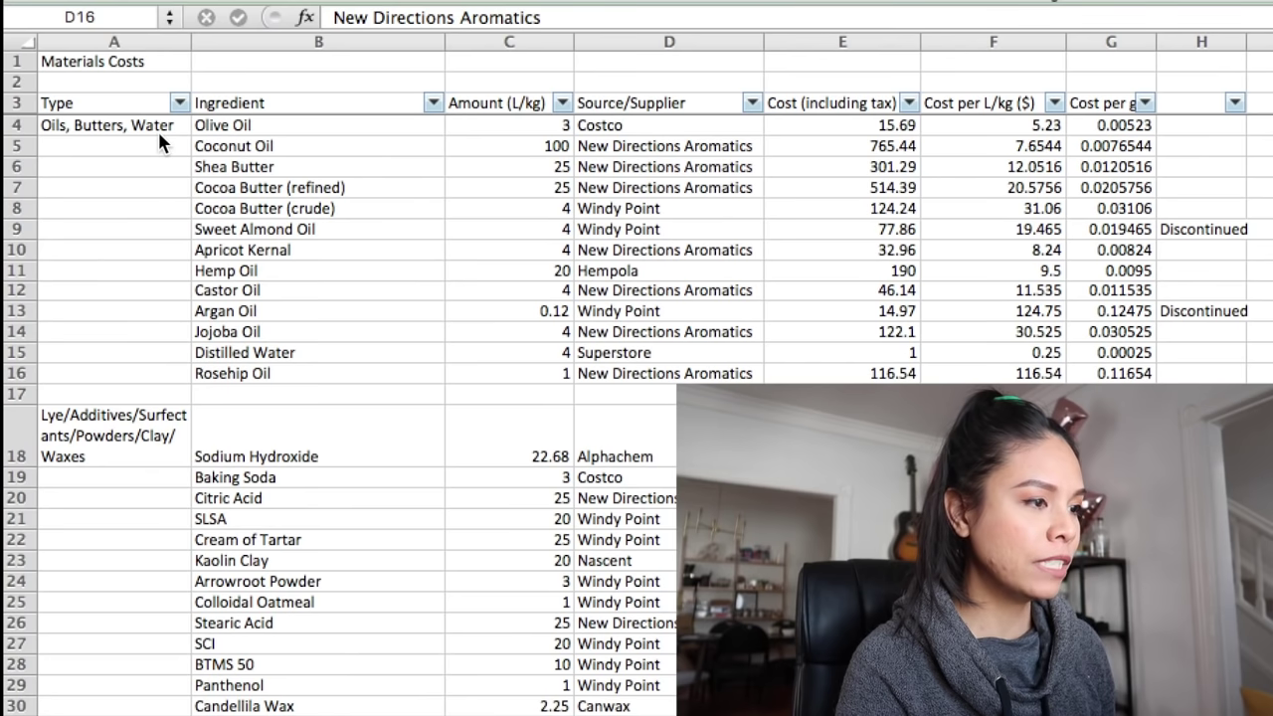
pyautogui.scroll(-10, 259, 119)
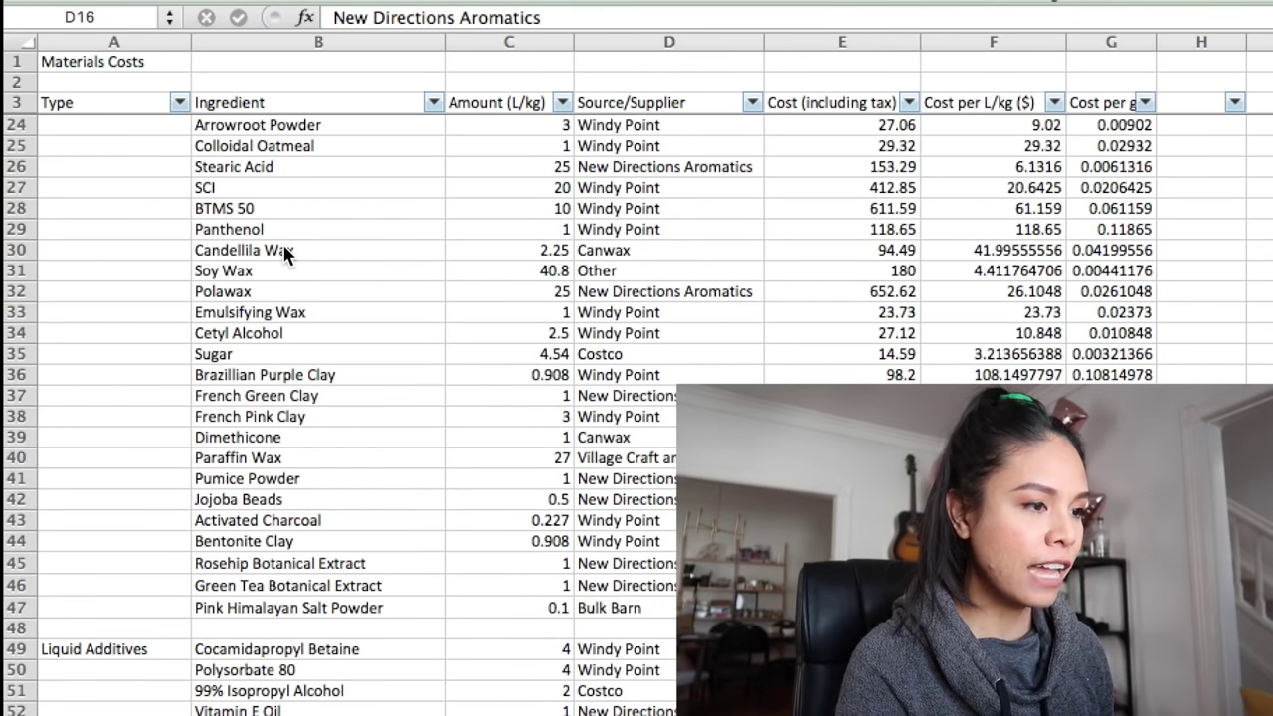
pyautogui.scroll(-2, 508, 351)
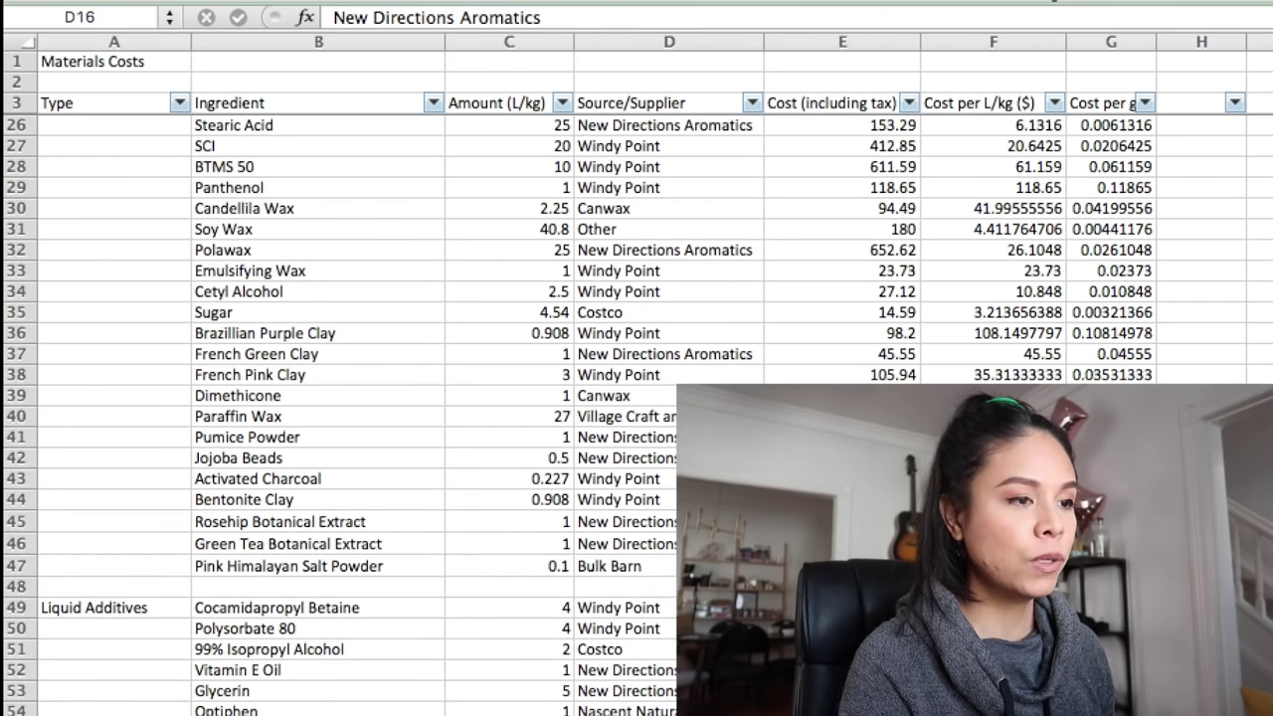
pyautogui.scroll(2, 508, 351)
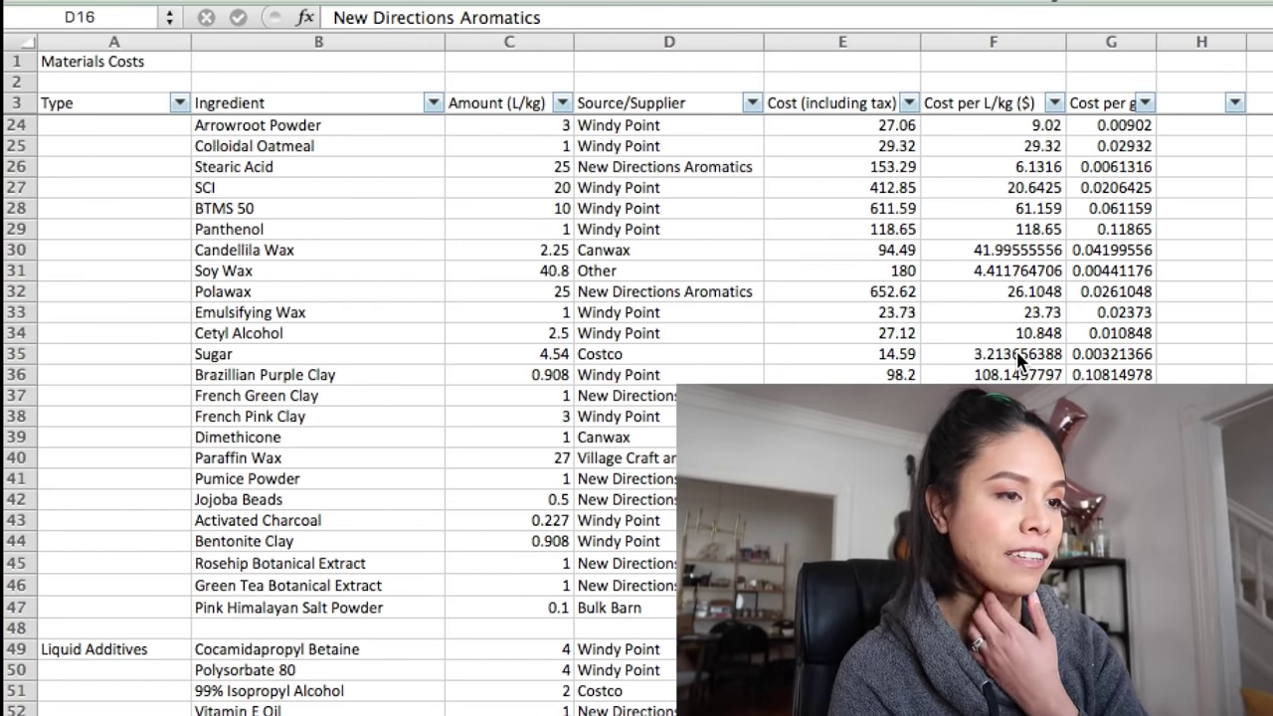
pyautogui.scroll(3, 1003, 229)
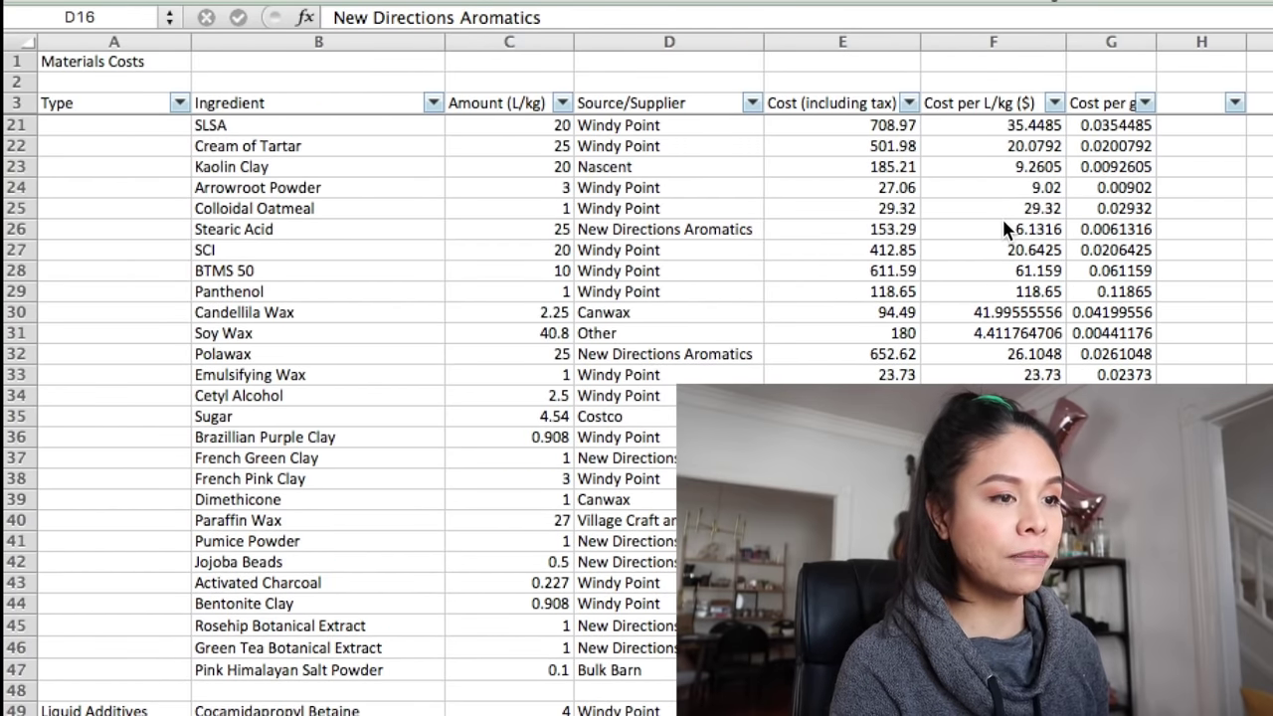
pyautogui.scroll(6, 849, 236)
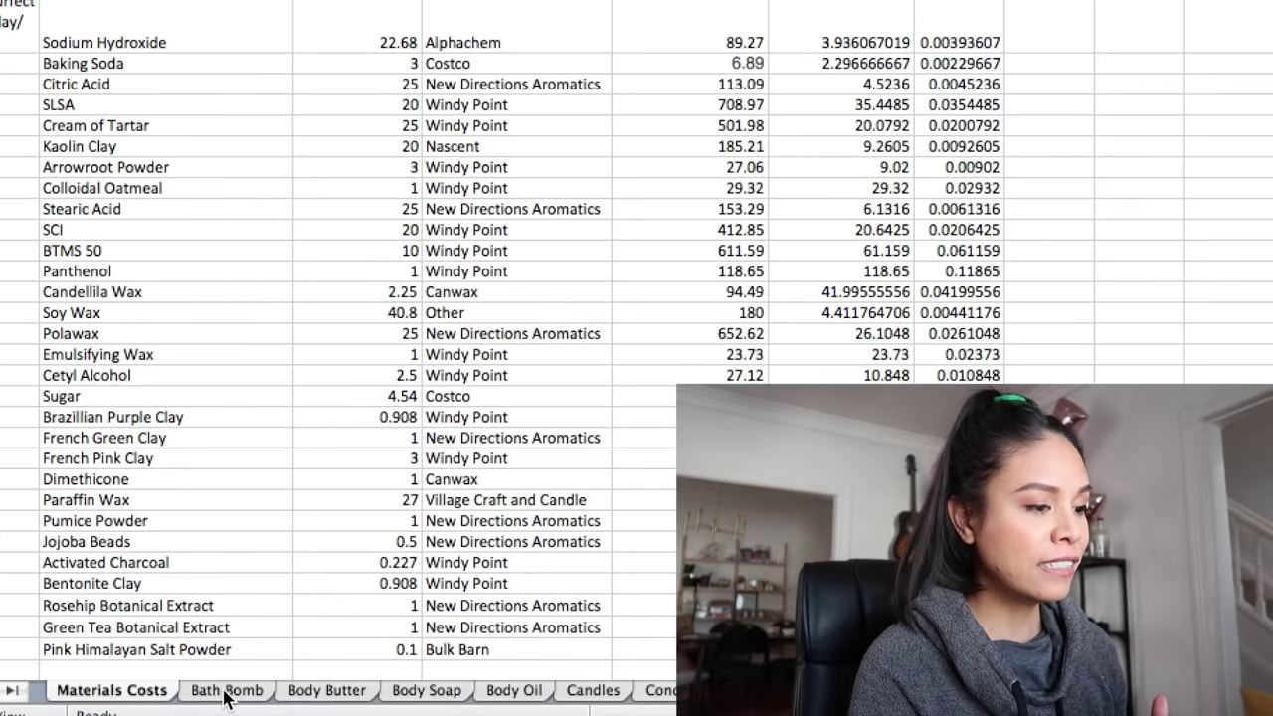
pyautogui.click(225, 693)
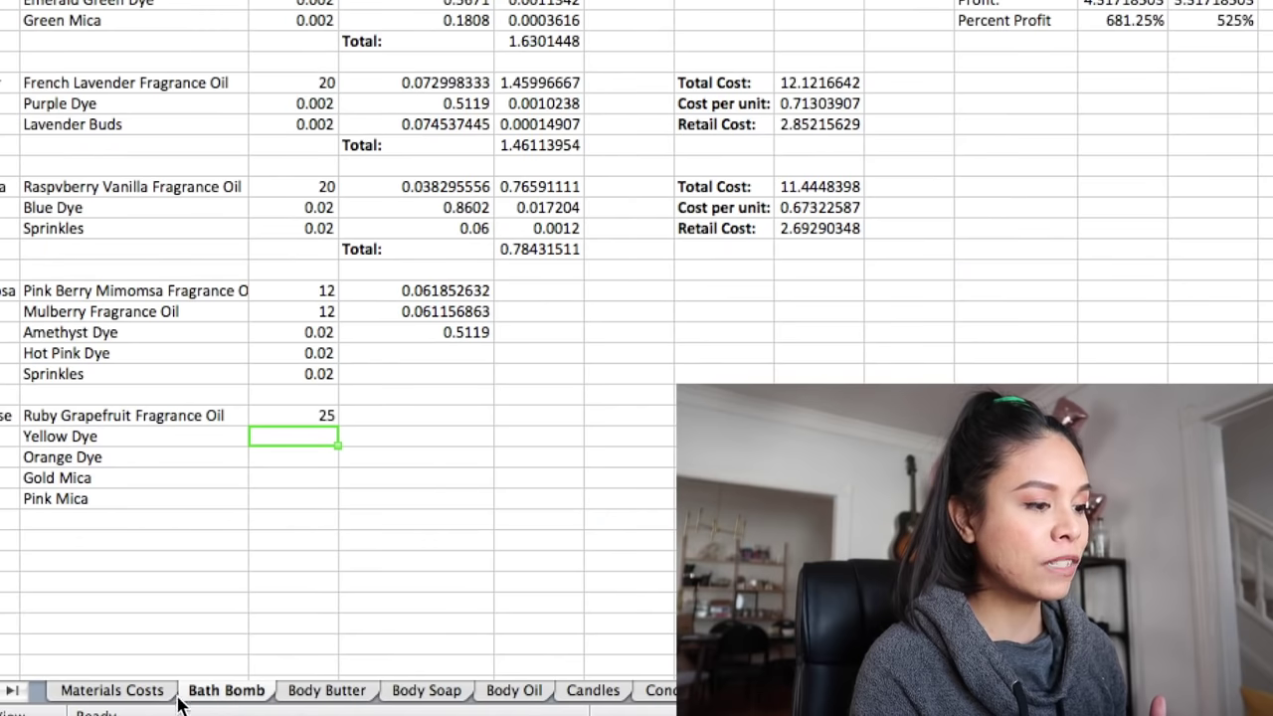
pyautogui.click(356, 694)
pyautogui.click(426, 691)
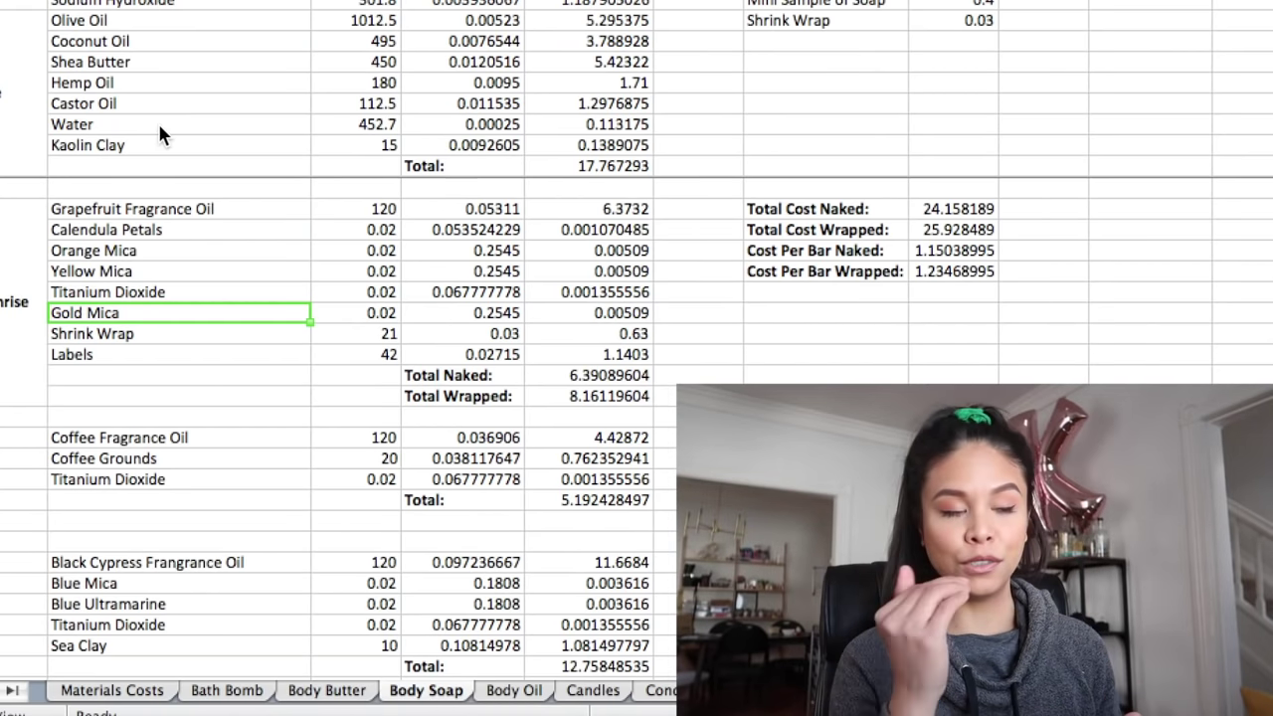
pyautogui.click(127, 694)
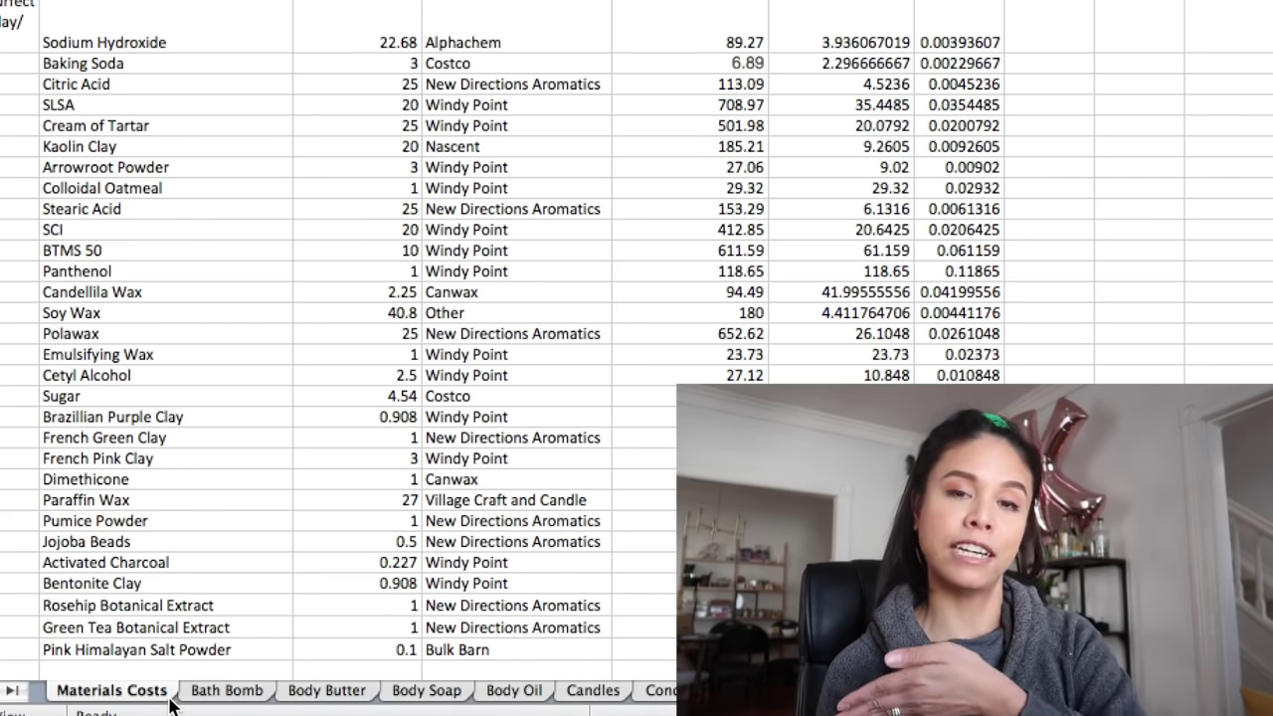
pyautogui.scroll(5, 171, 702)
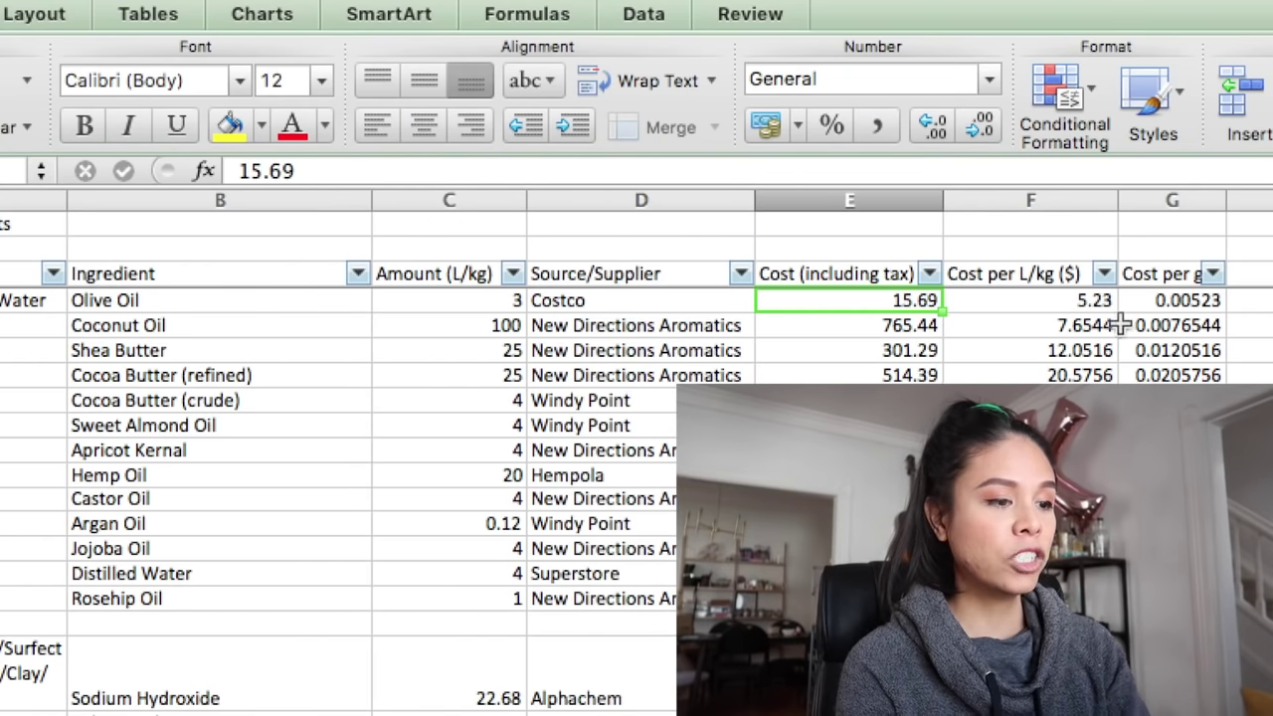
# Step: Check the cost-per-L/kg and cost-per-gram formulas in F4 and G4
pyautogui.click(1079, 304)
pyautogui.click(1125, 300)
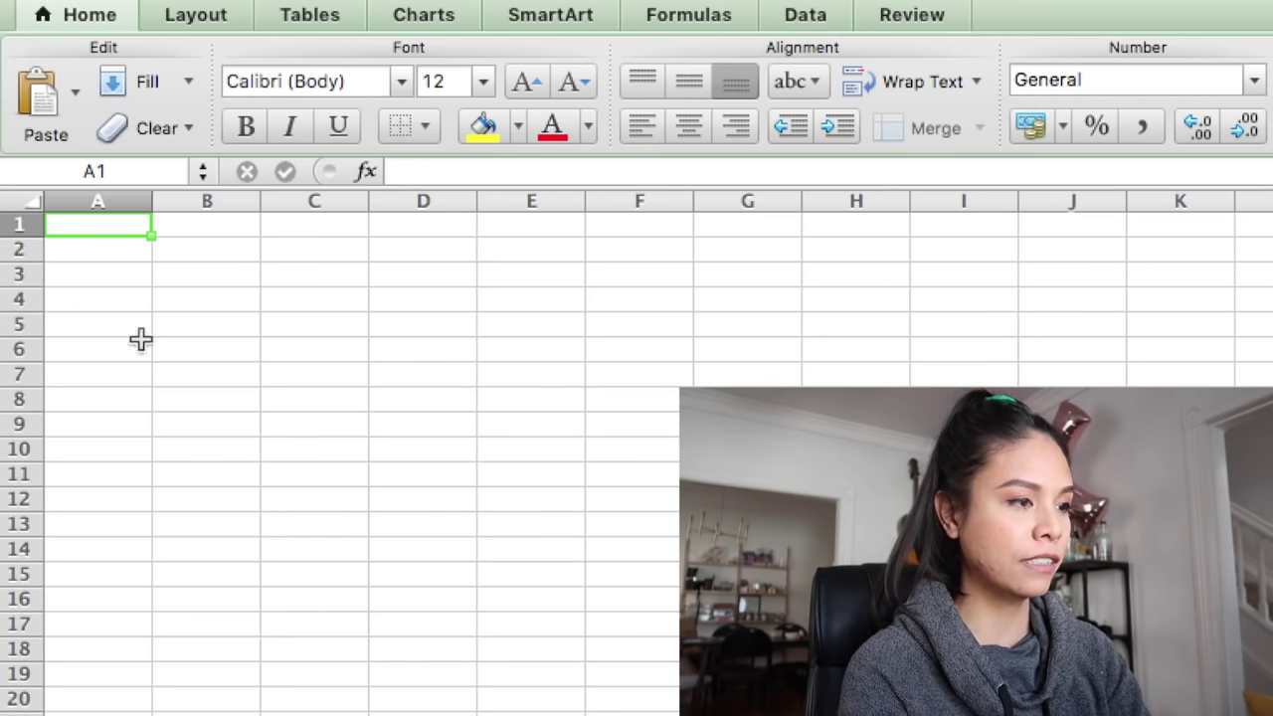
# Step: Enter the title 'Material Costs' in A1, fixing the typo, then select A3
pyautogui.write('Matieria')
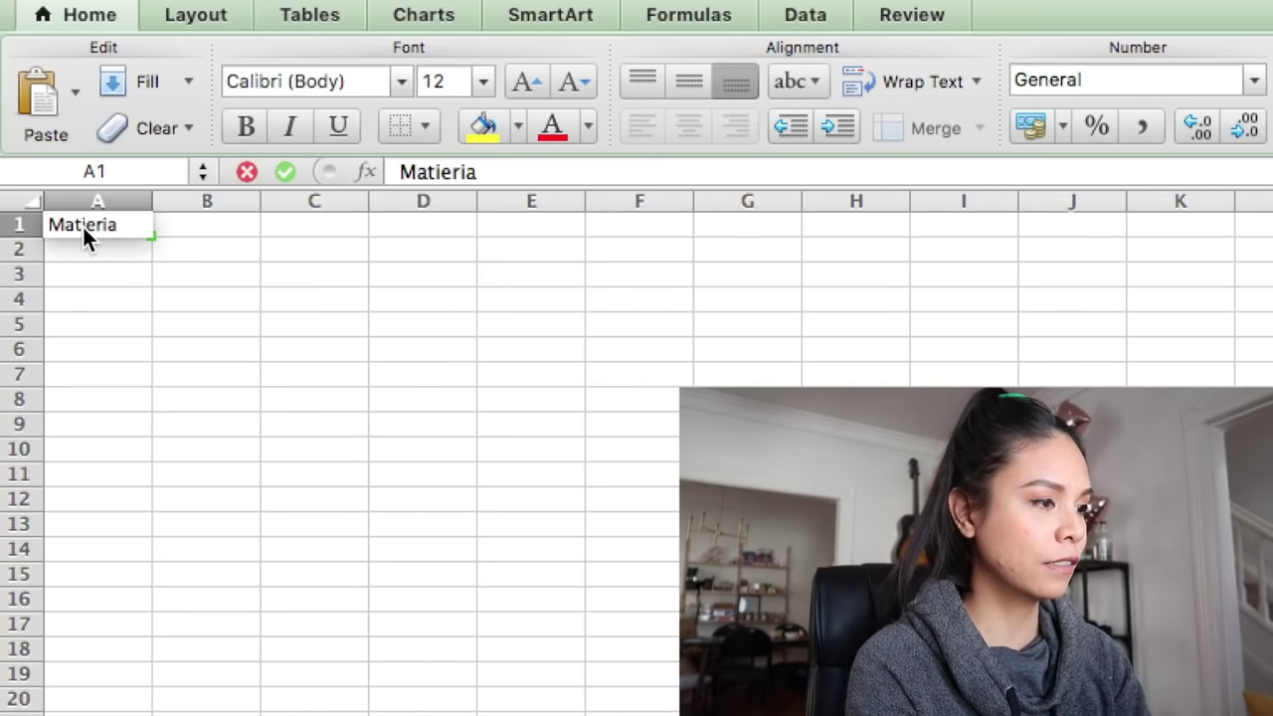
pyautogui.press('BackSpace')
pyautogui.press('BackSpace')
pyautogui.press('BackSpace')
pyautogui.press('BackSpace')
pyautogui.press('BackSpace')
pyautogui.write('erial Costs')
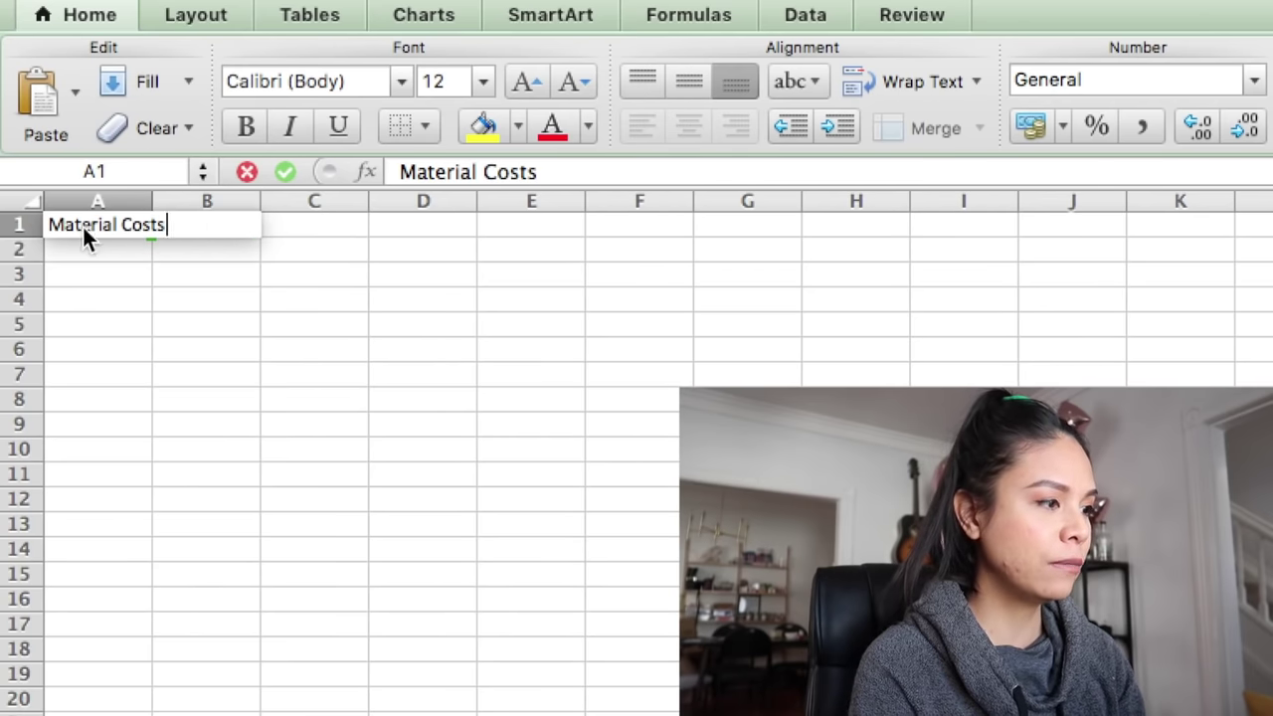
pyautogui.click(87, 300)
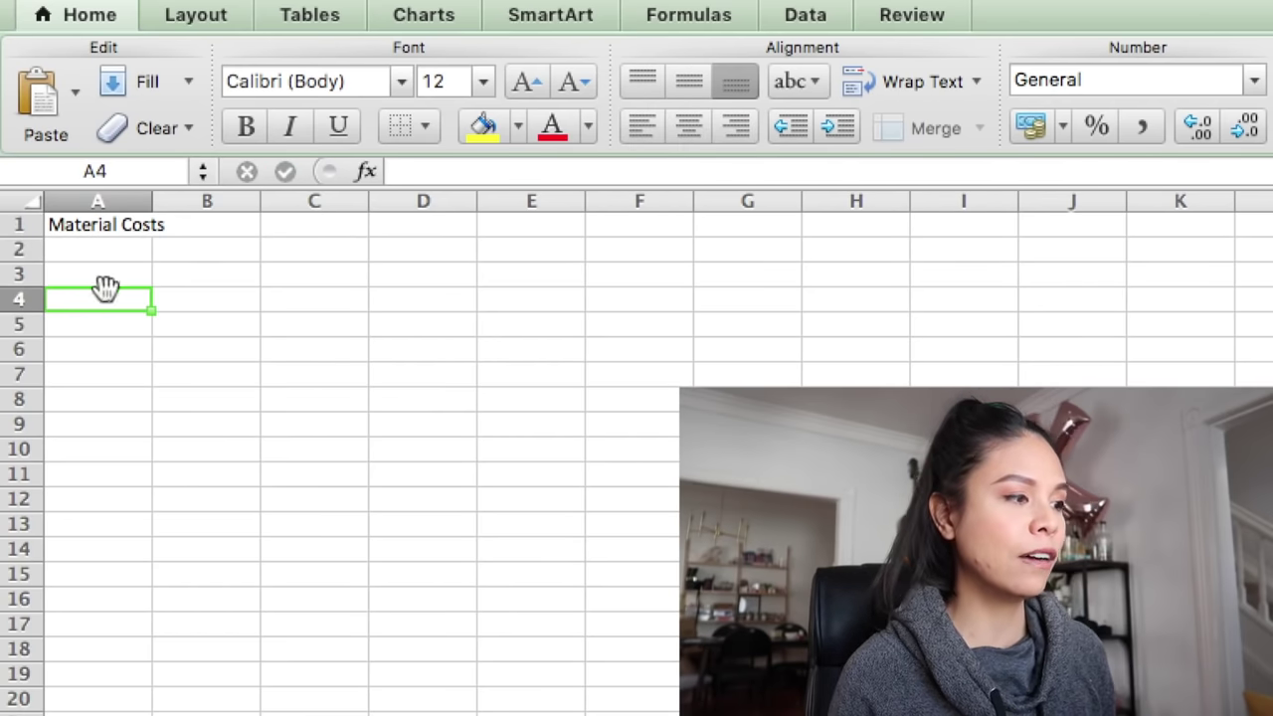
pyautogui.click(97, 275)
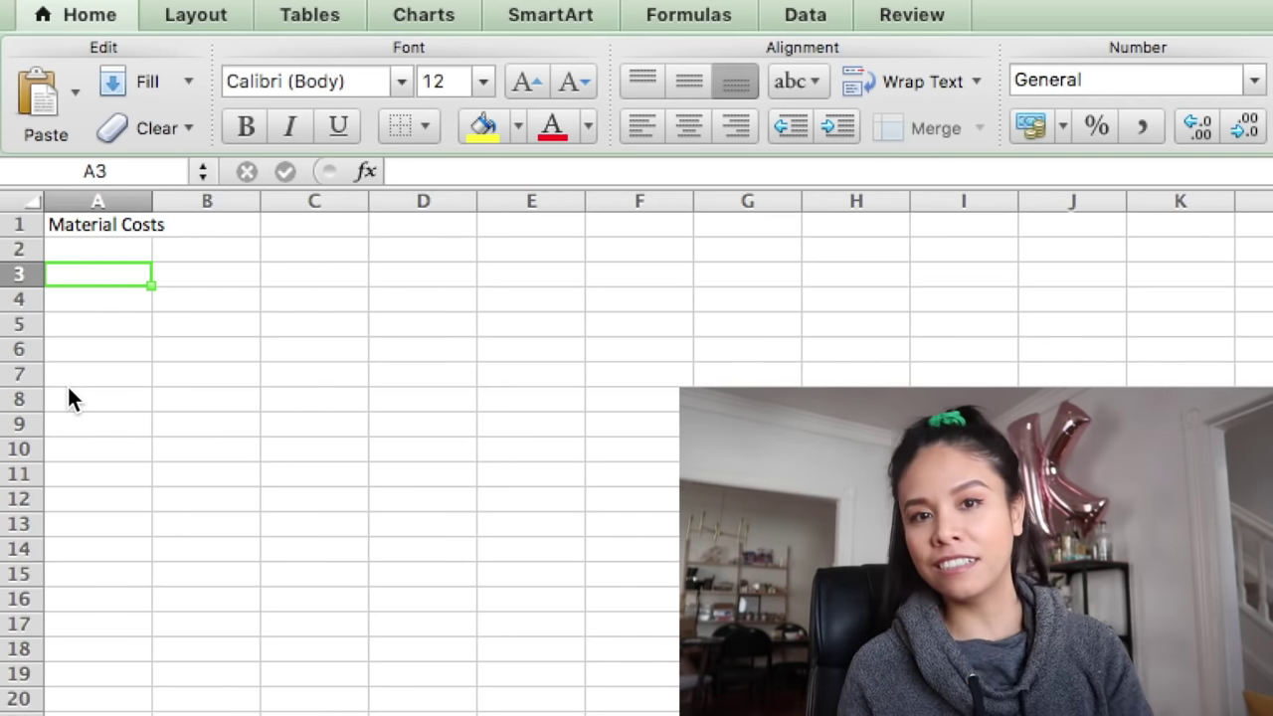
# Step: Enter 'Type' in A3 and start 'Oils and Butters' in A4
pyautogui.write('Type')
pyautogui.click(83, 300)
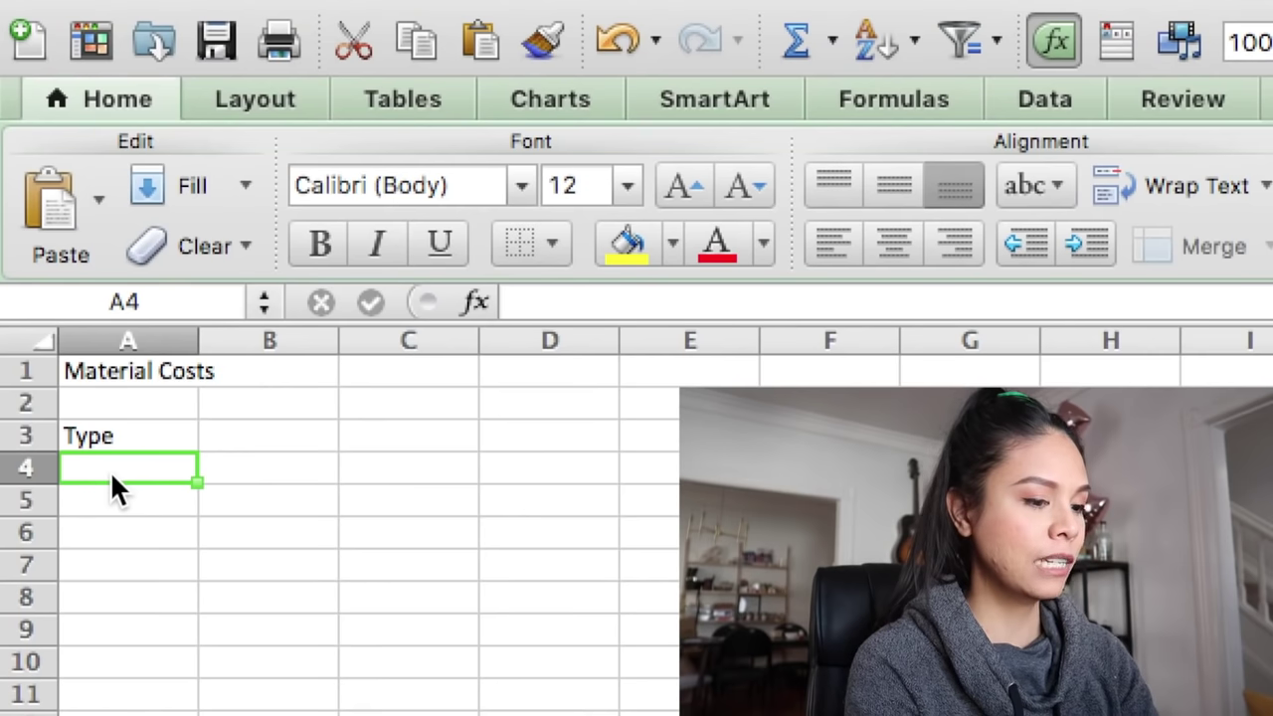
pyautogui.write('Oil')
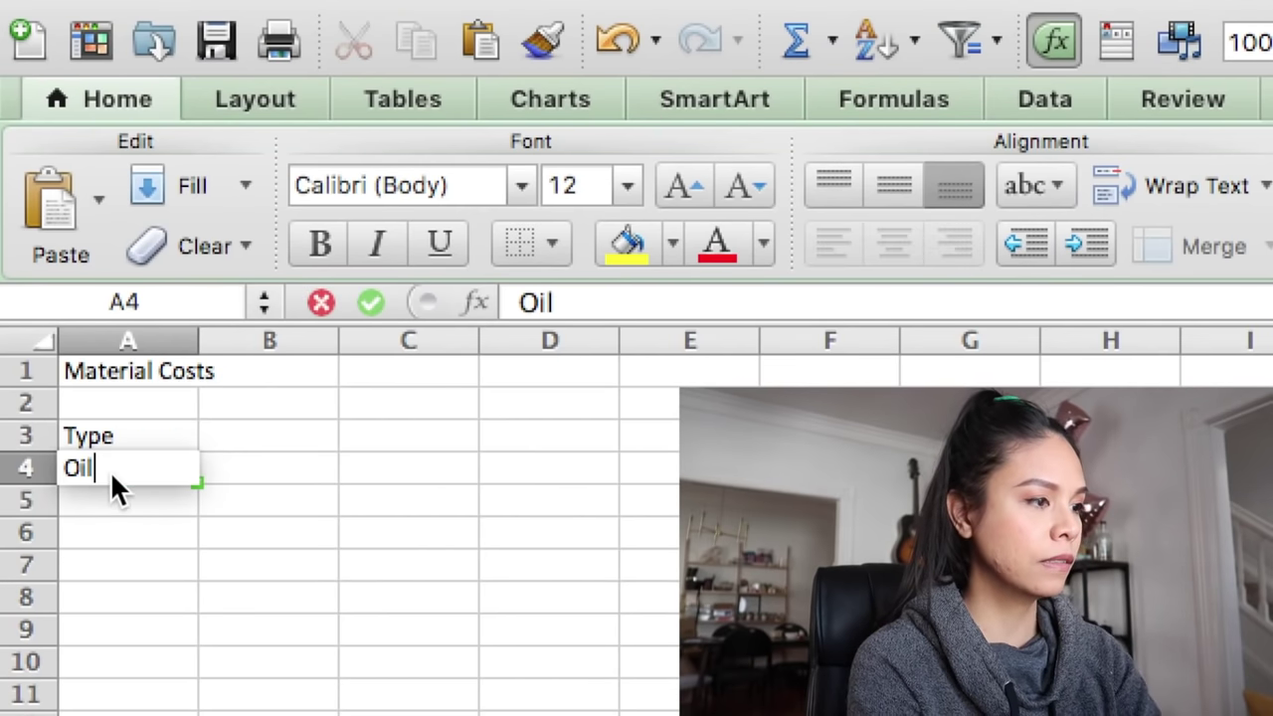
pyautogui.write('s and Butters')
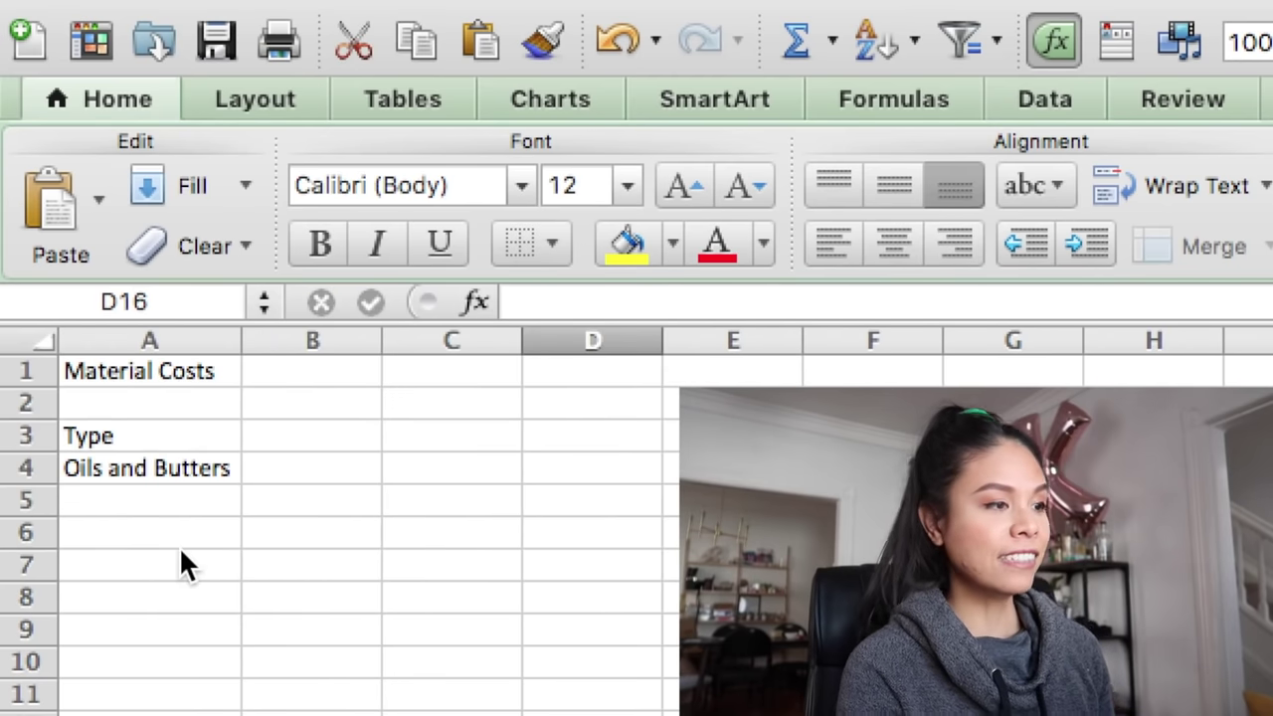
# Step: Add the headings 'Ingredient' in B3 and 'Amount (L/kg)' in C3
pyautogui.click(303, 444)
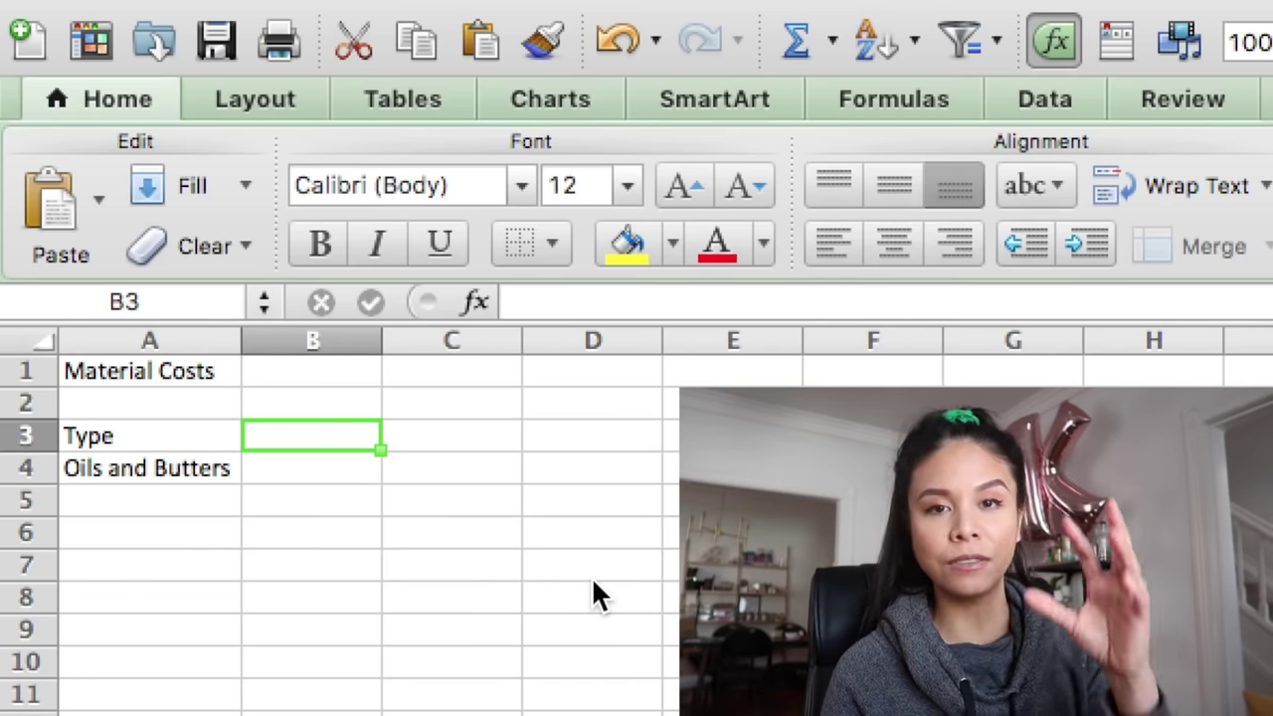
pyautogui.write('I')
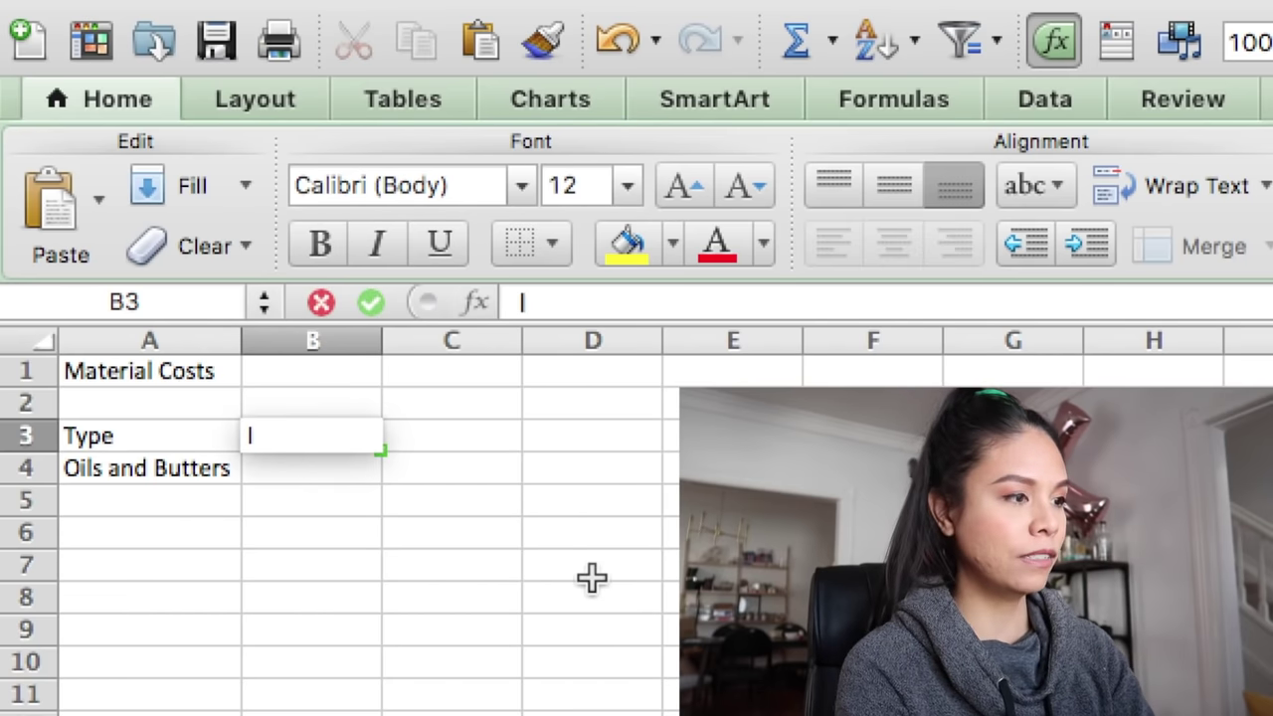
pyautogui.write('ngreg')
pyautogui.press('BackSpace')
pyautogui.write('dient')
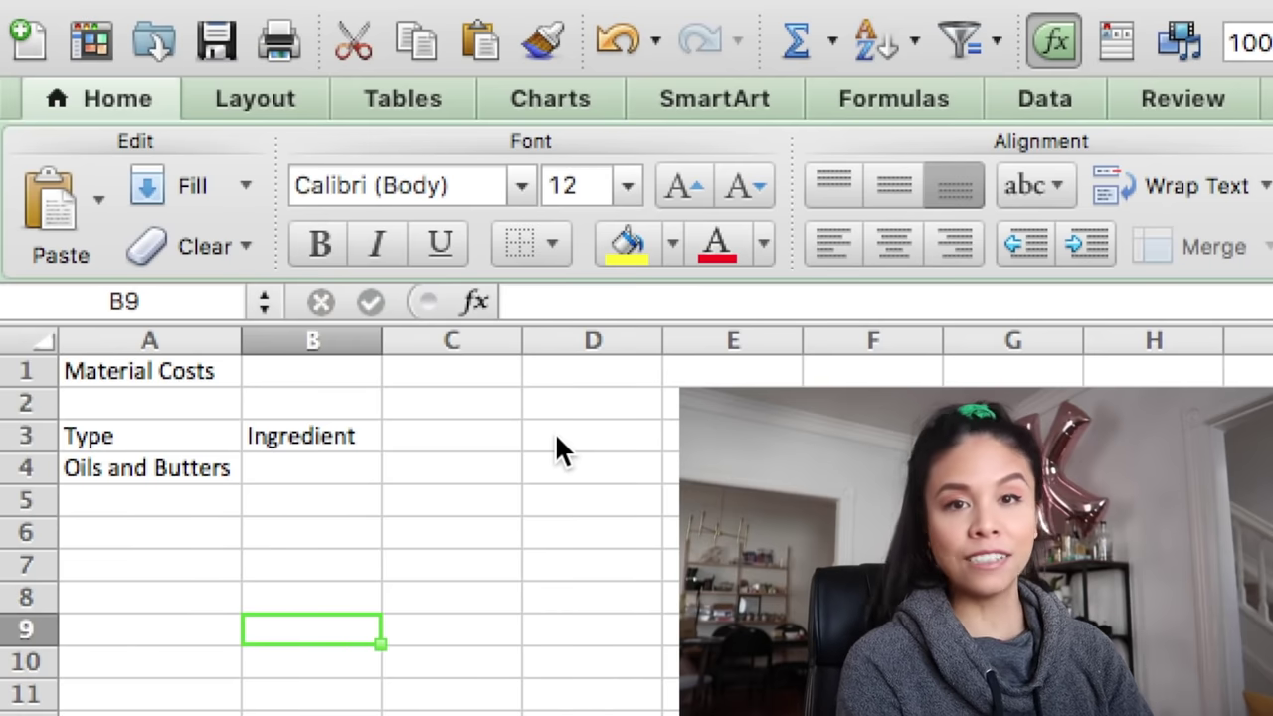
pyautogui.click(479, 437)
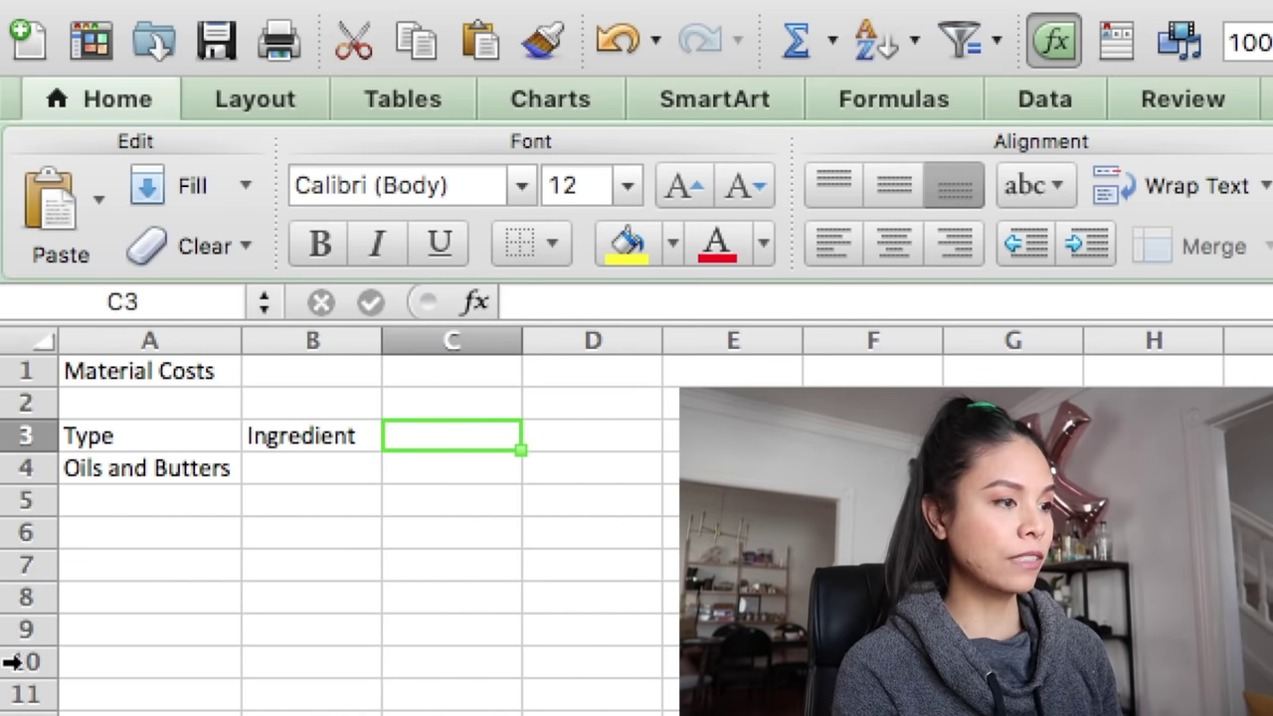
pyautogui.write('A')
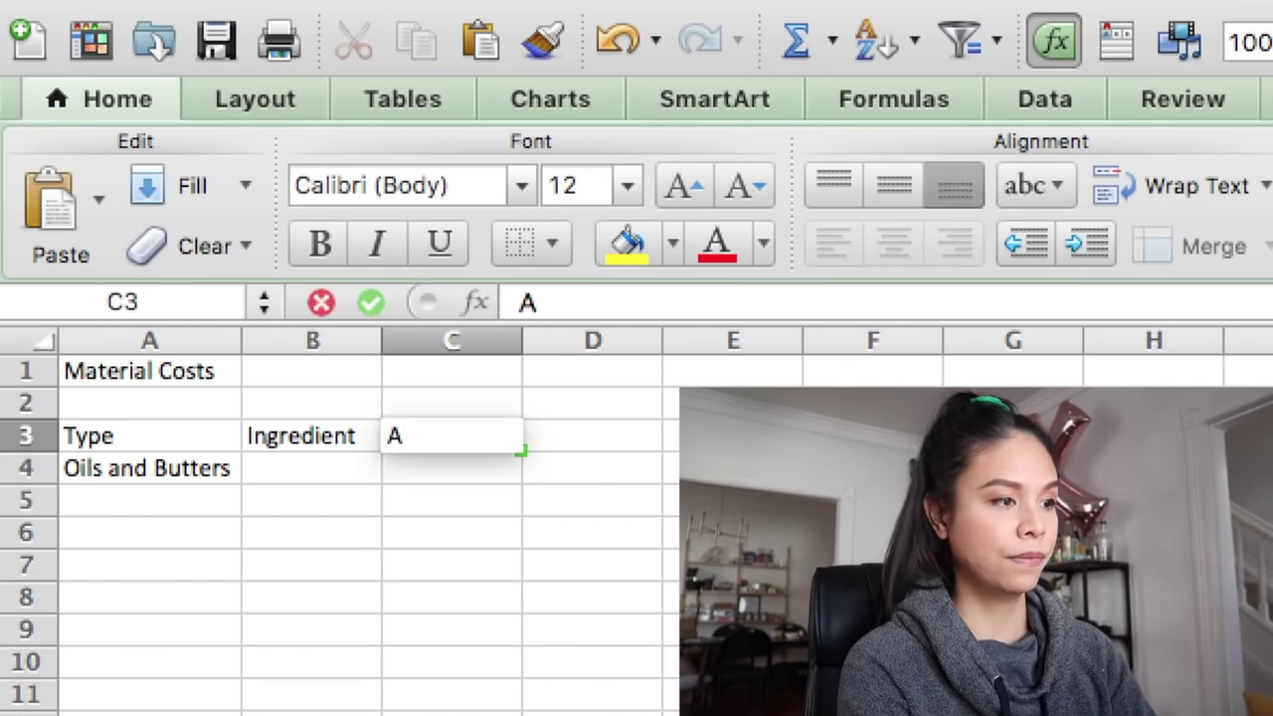
pyautogui.write('mount')
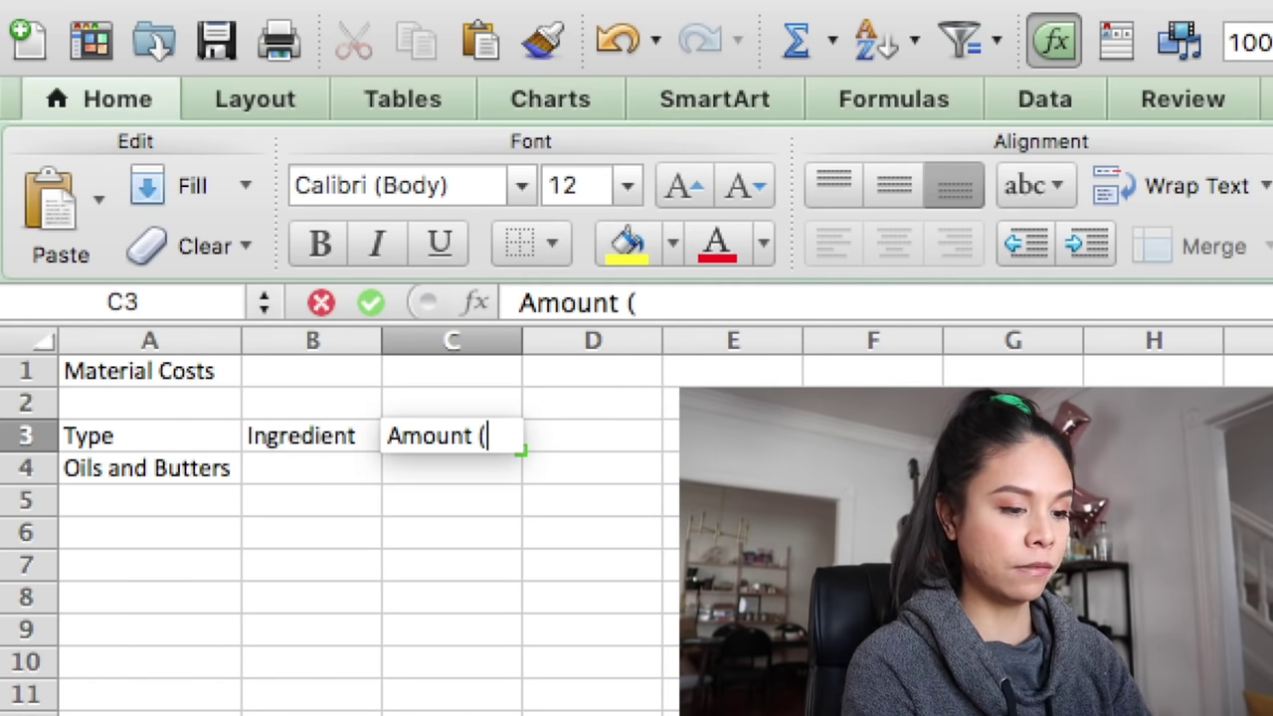
pyautogui.write(' (L/G')
pyautogui.press('BackSpace')
pyautogui.write('kg)')
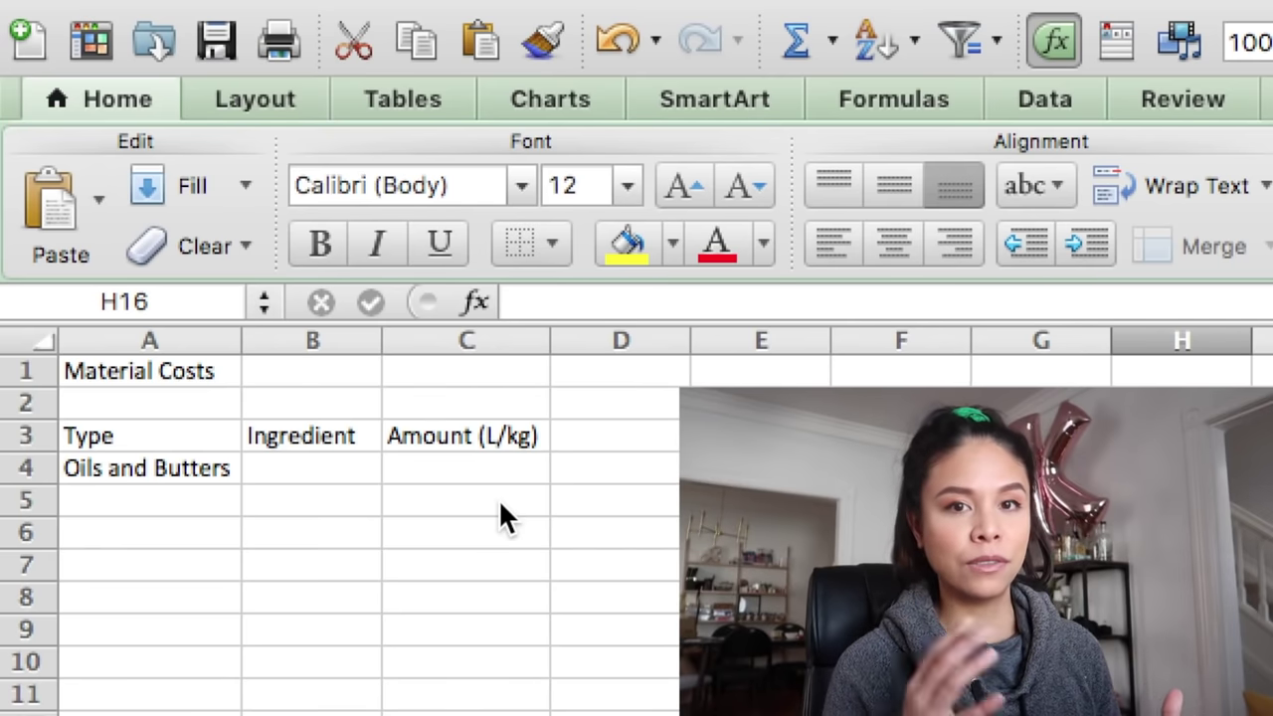
# Step: Finish the 'Source/Supplier' heading and widen column D to fit it
pyautogui.click(495, 497)
pyautogui.click(463, 472)
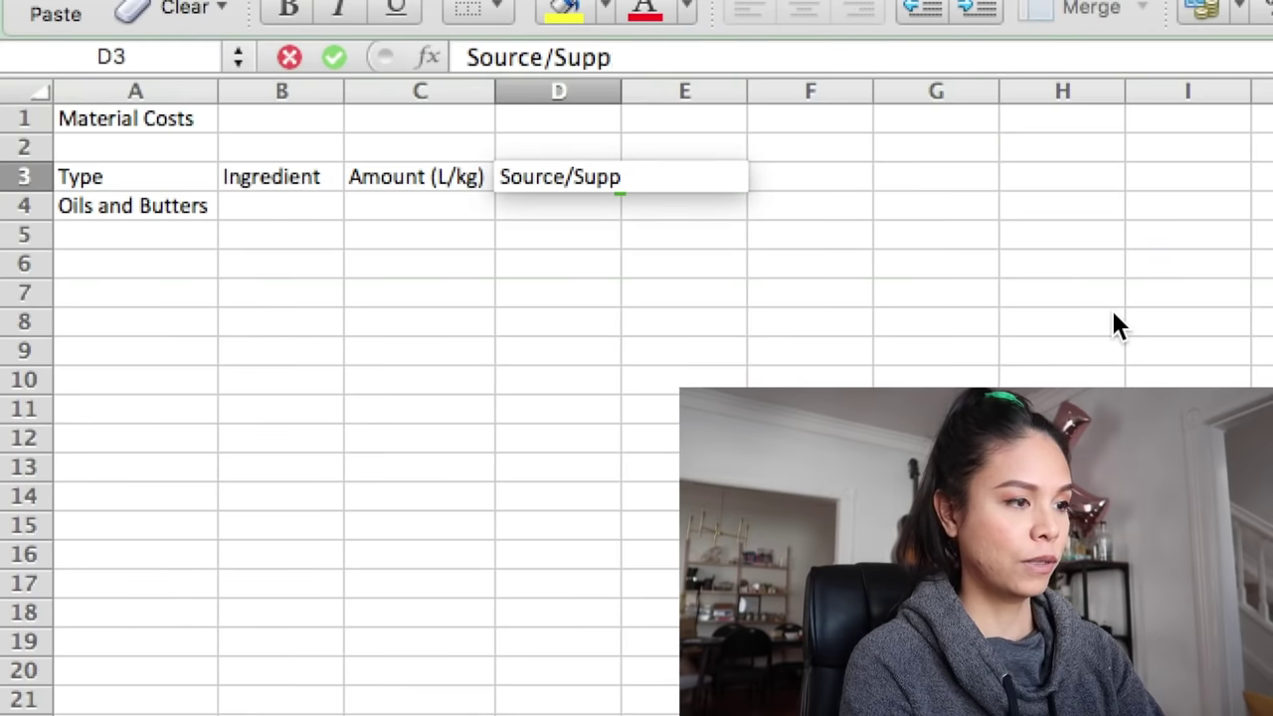
pyautogui.write(';ie')
pyautogui.press('BackSpace')
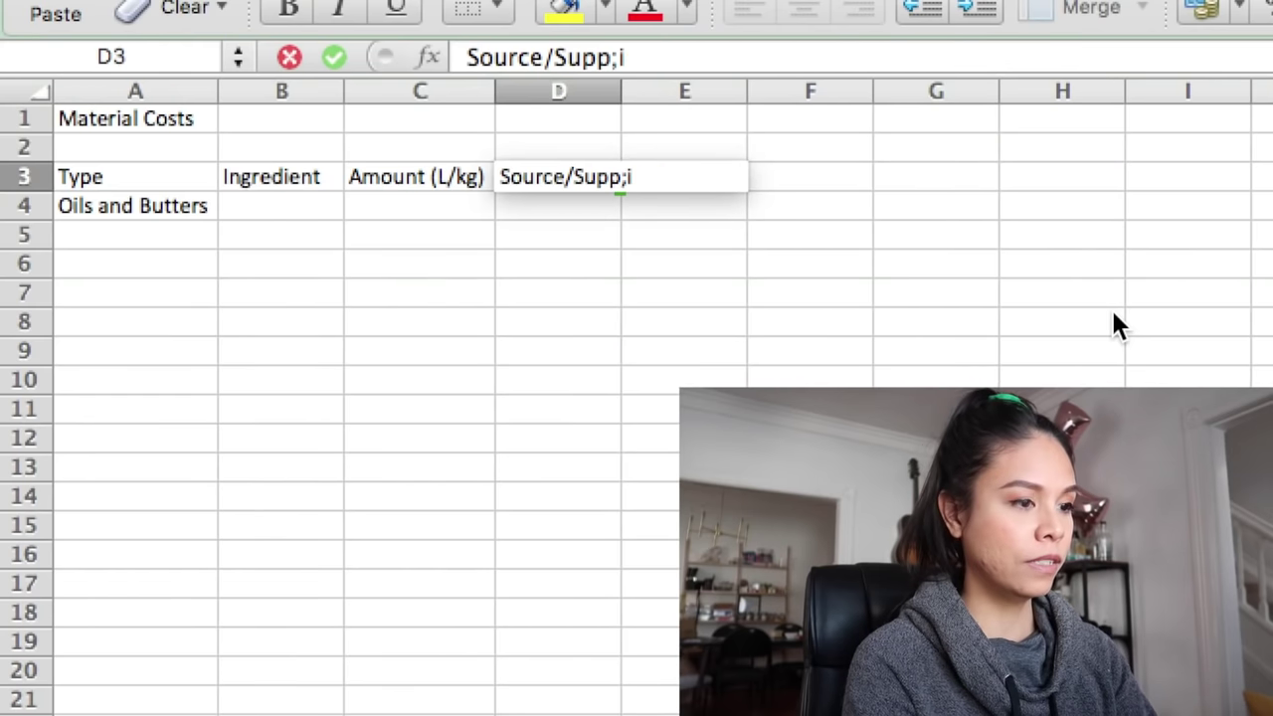
pyautogui.write('ier')
pyautogui.click(936, 467)
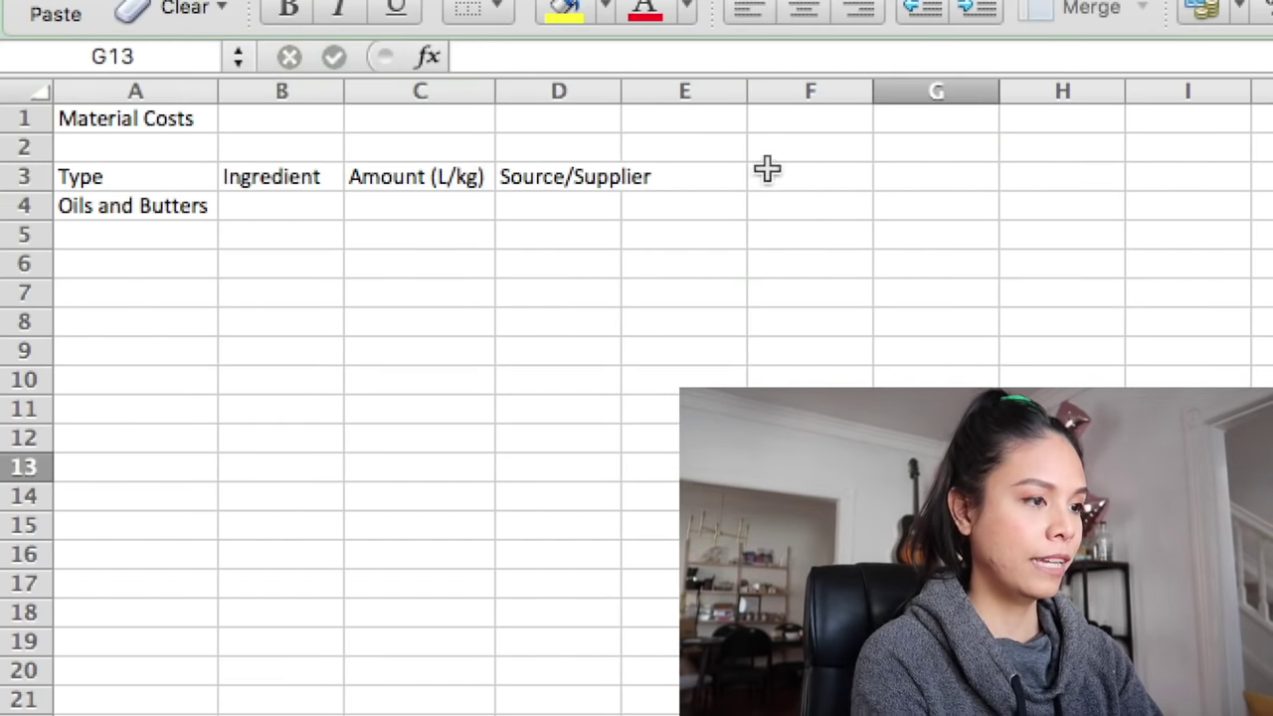
pyautogui.moveTo(621, 90); pyautogui.dragTo(659, 91)
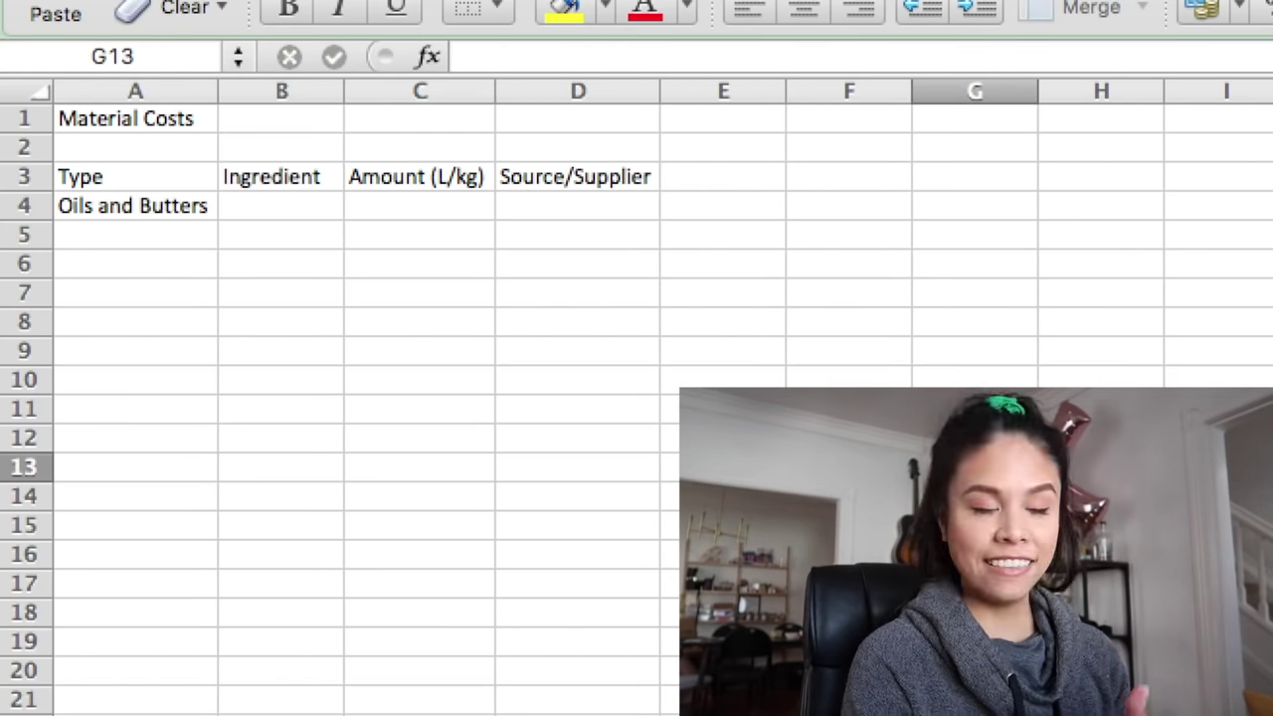
# Step: Enter the heading 'Cost (Including Tax)' in E3
pyautogui.click(762, 177)
pyautogui.write('Co')
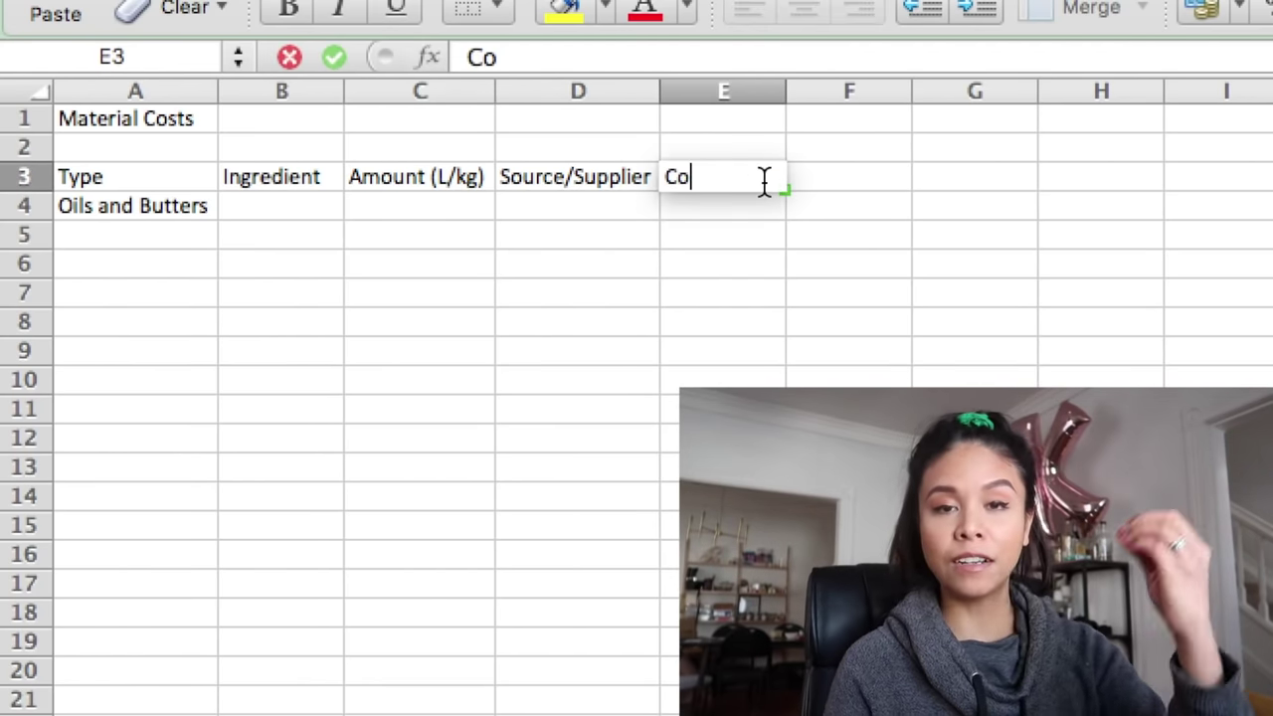
pyautogui.write('st (')
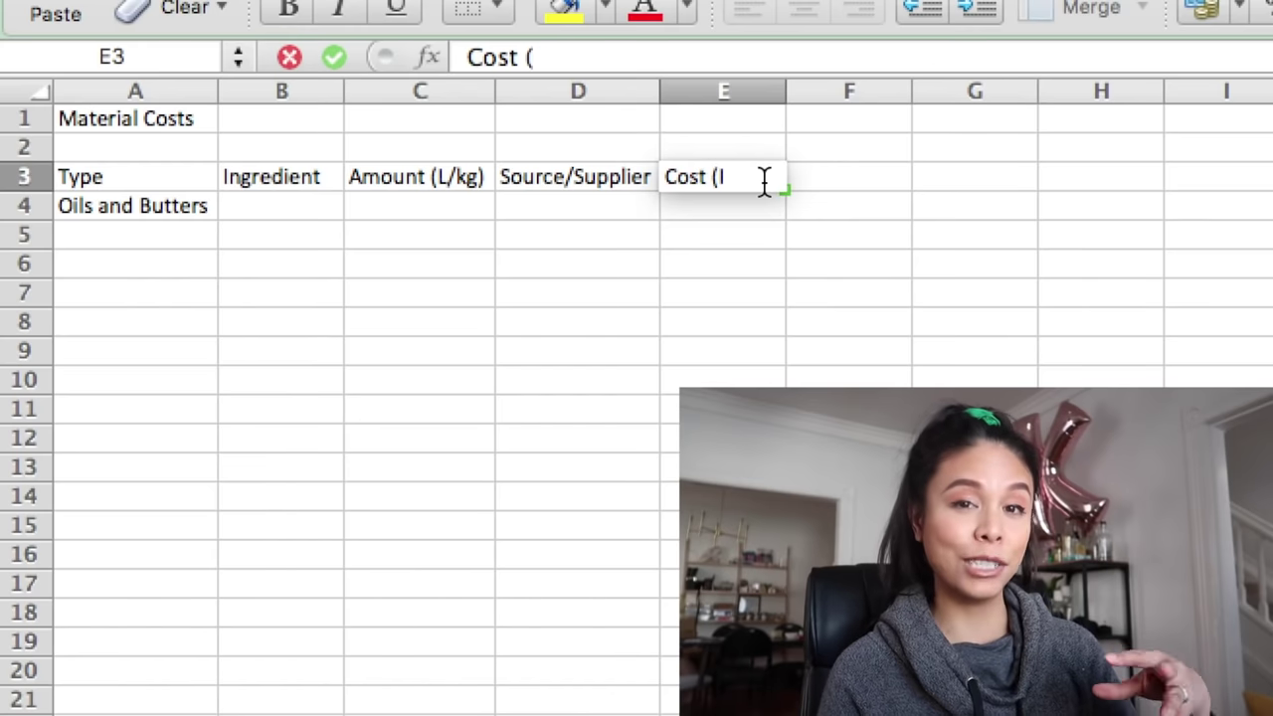
pyautogui.write('Including Tax)')
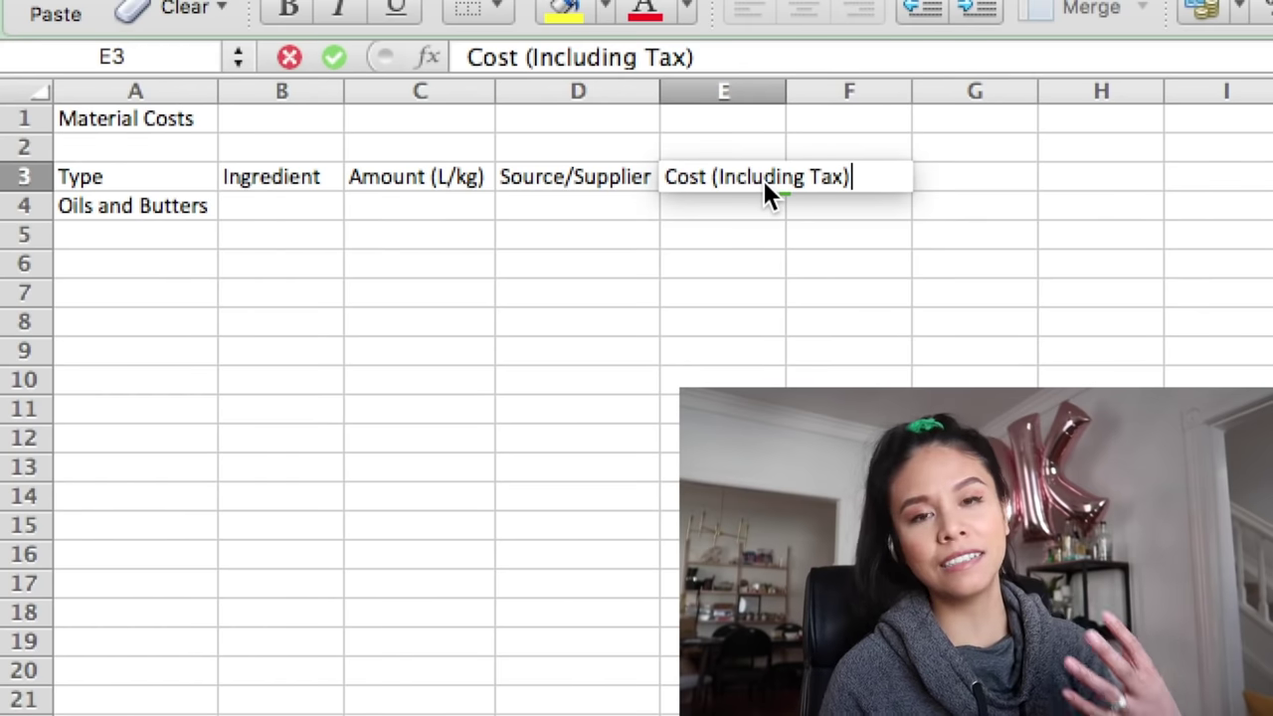
pyautogui.click(722, 350)
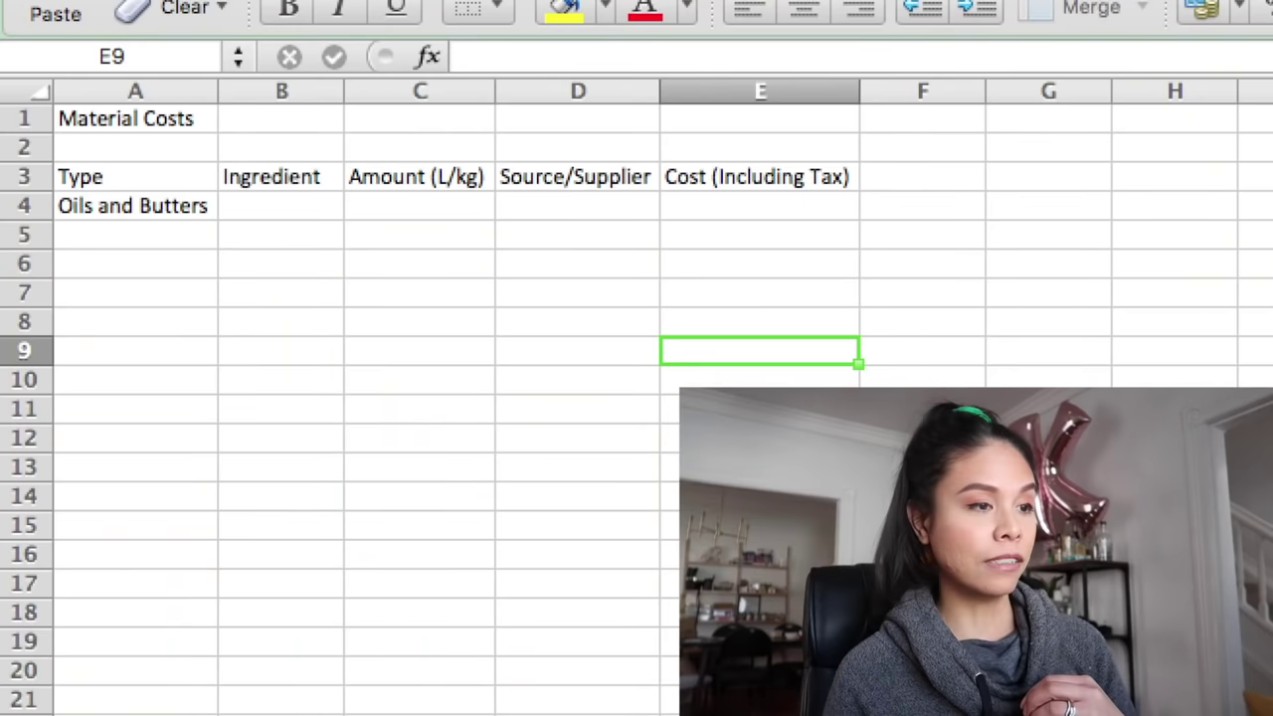
# Step: Enter 'Cost per L or kg ($)' in F3 and autofit column F
pyautogui.click(940, 180)
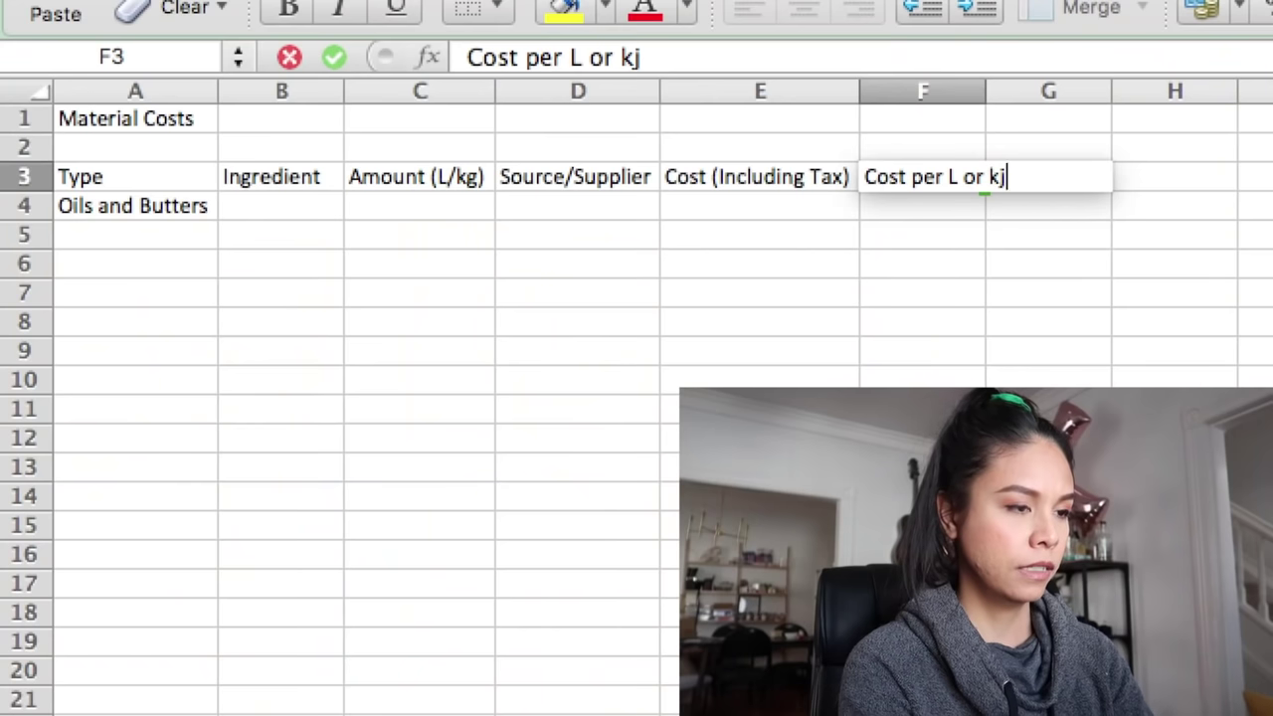
pyautogui.press('BackSpace')
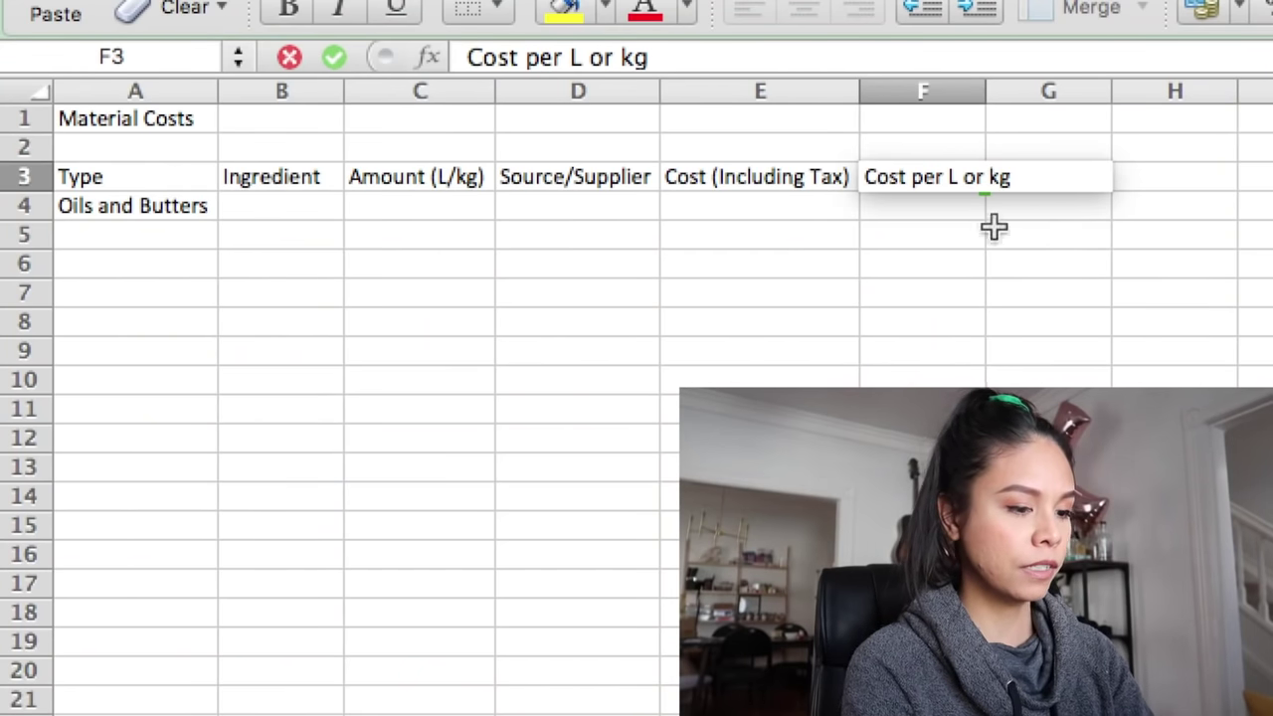
pyautogui.click(908, 240)
pyautogui.click(955, 171)
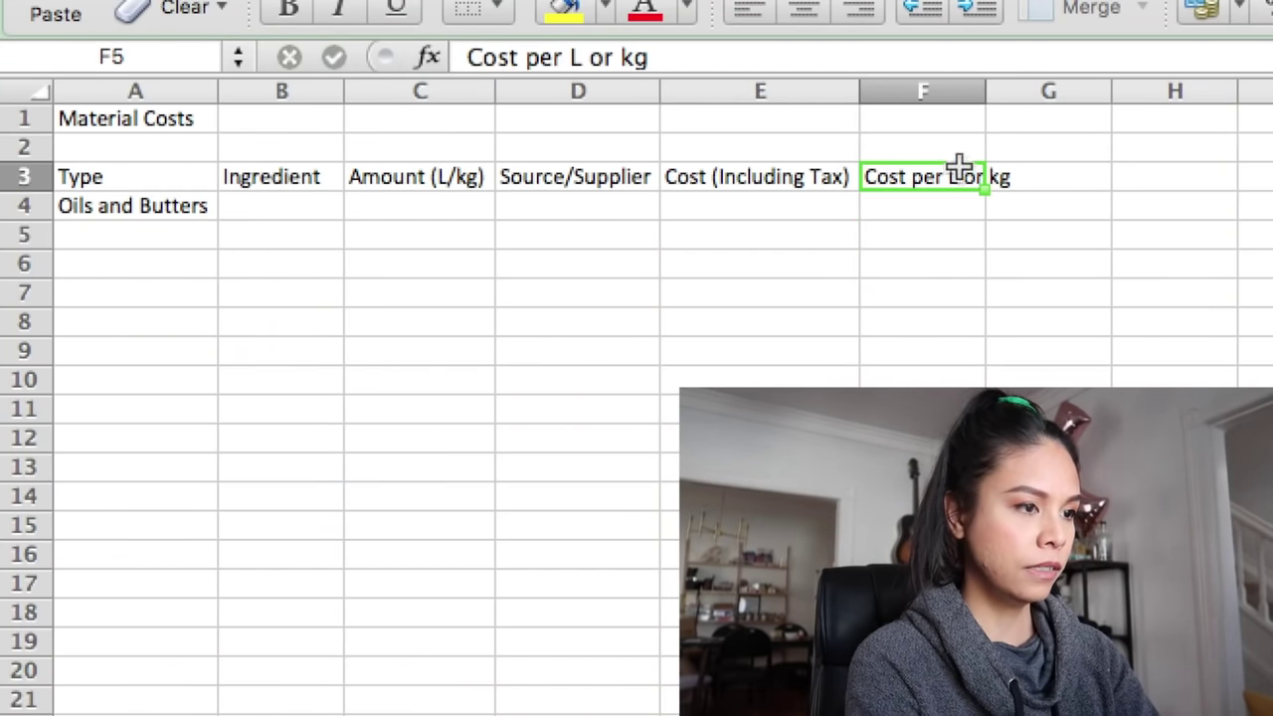
pyautogui.doubleClick(985, 90)
pyautogui.click(844, 51)
pyautogui.write('($)')
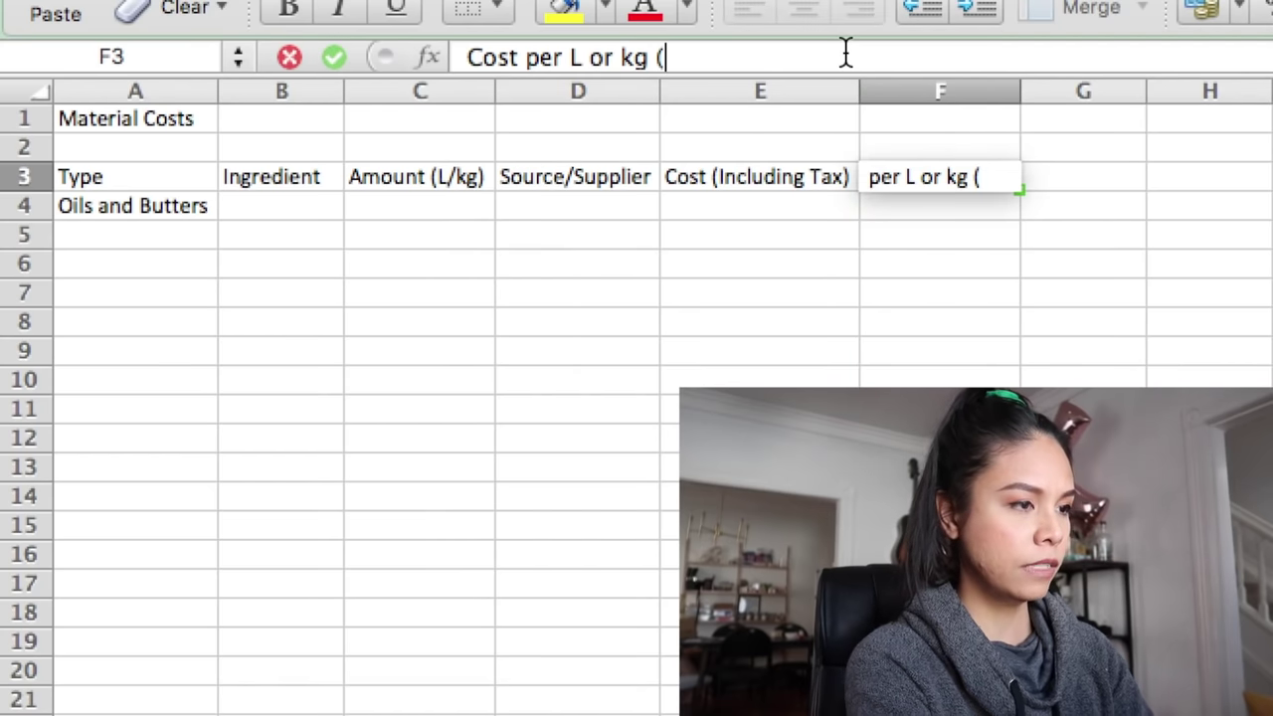